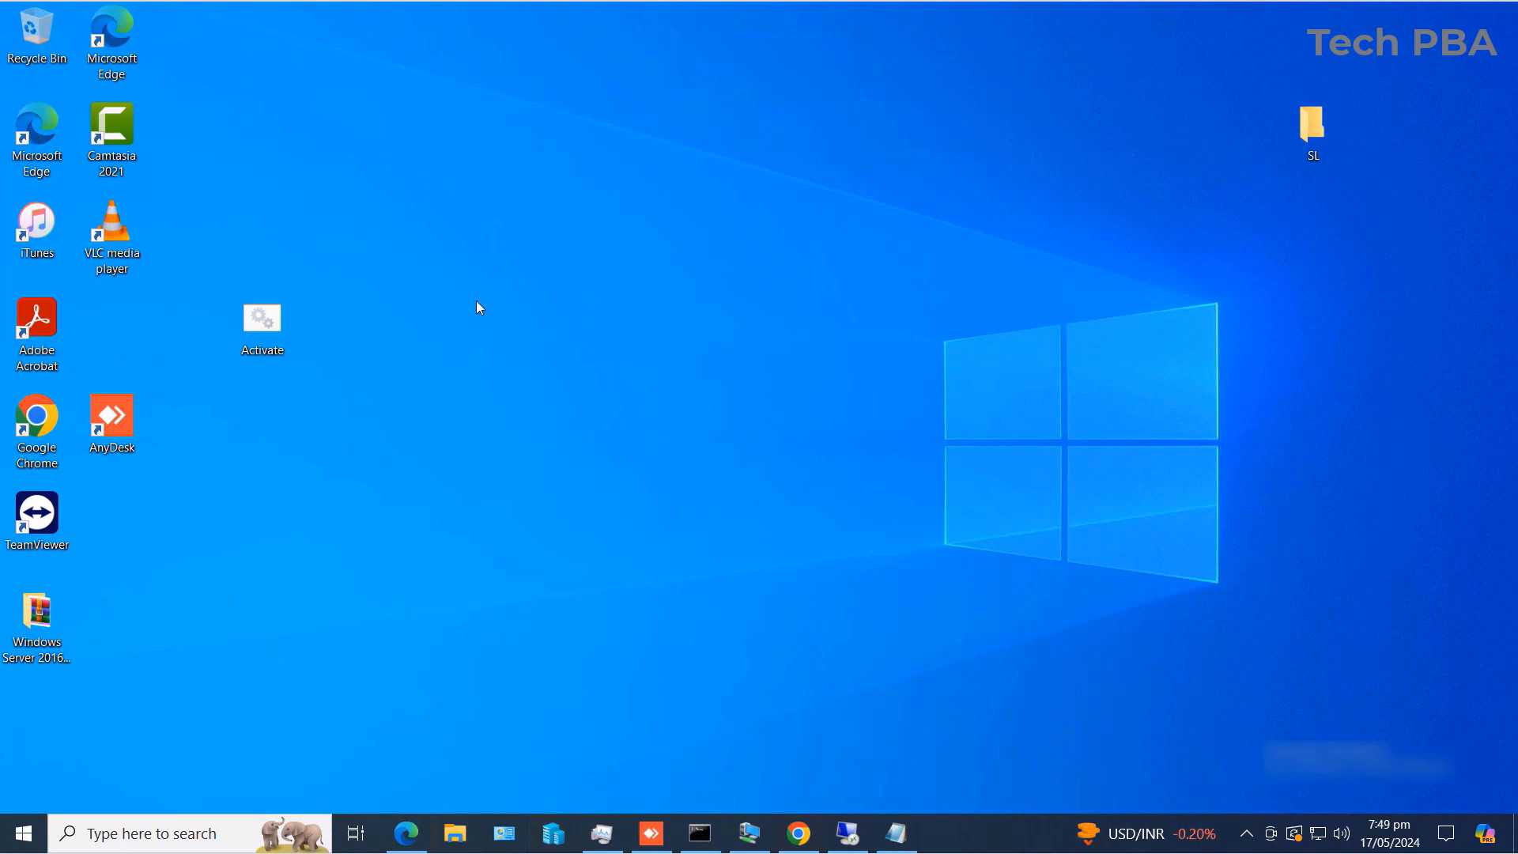
Refresh the desktop, open a File Explorer window, and place it in the upper area of the desktop.
right_click(490, 221)
click(541, 283)
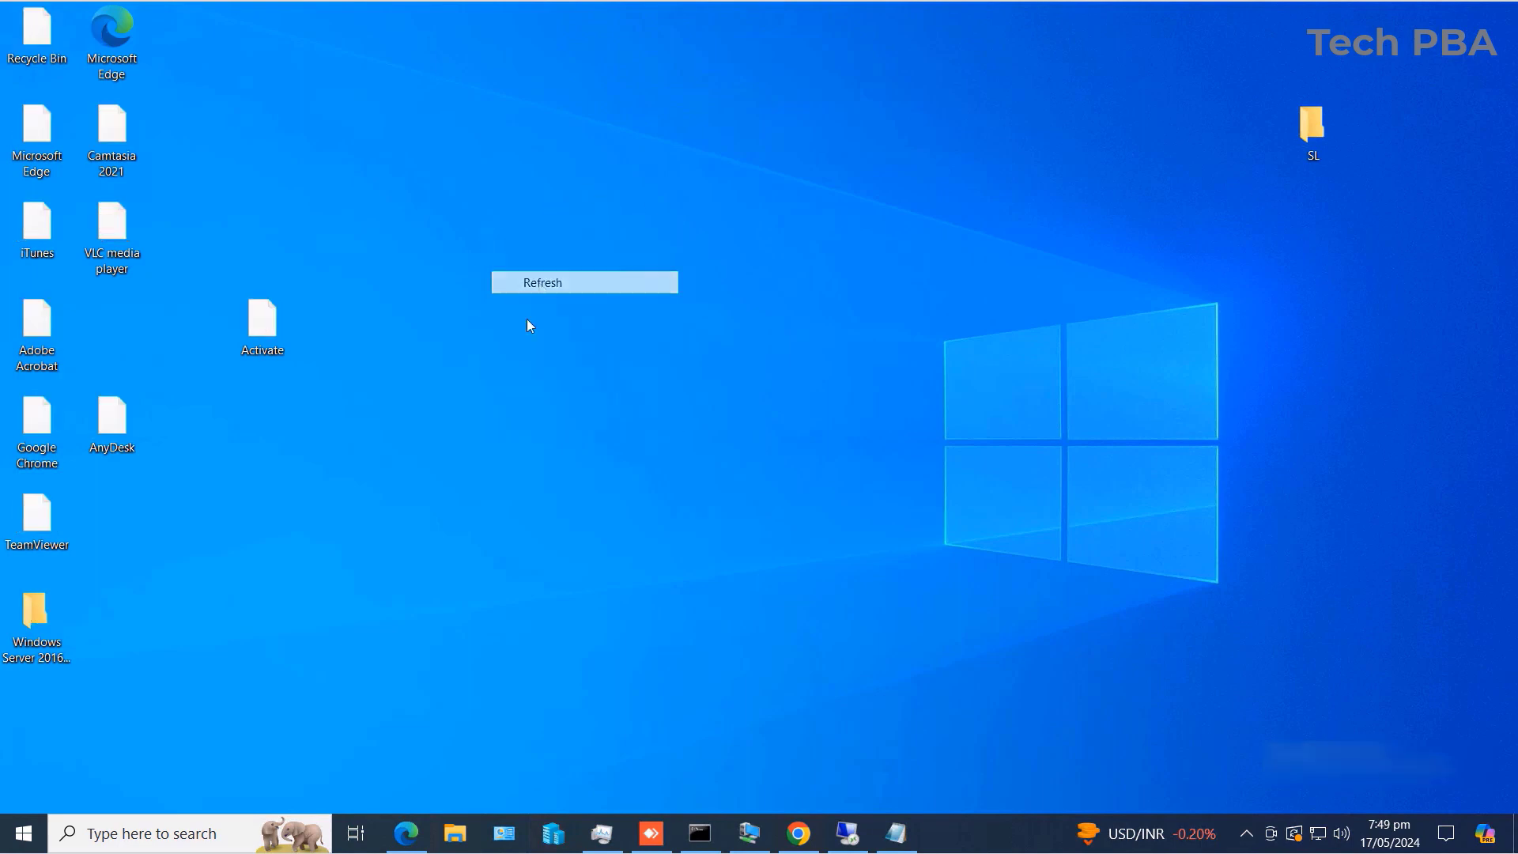
click(452, 837)
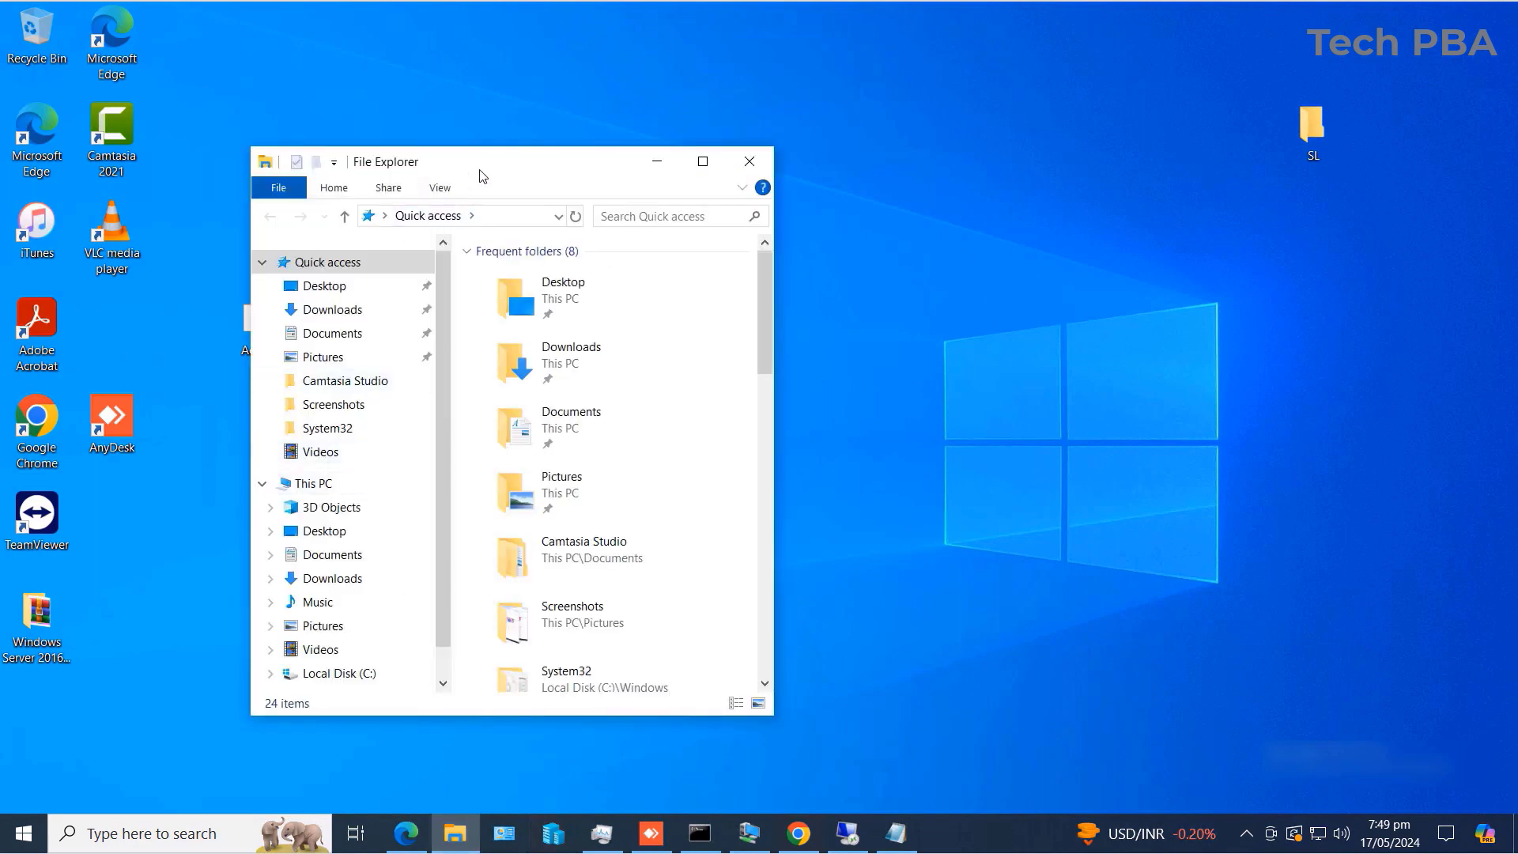
drag(481, 170, 505, 94)
mouse_move(401, 129)
mouse_down()
mouse_move(383, 129)
mouse_move(396, 128)
mouse_up()
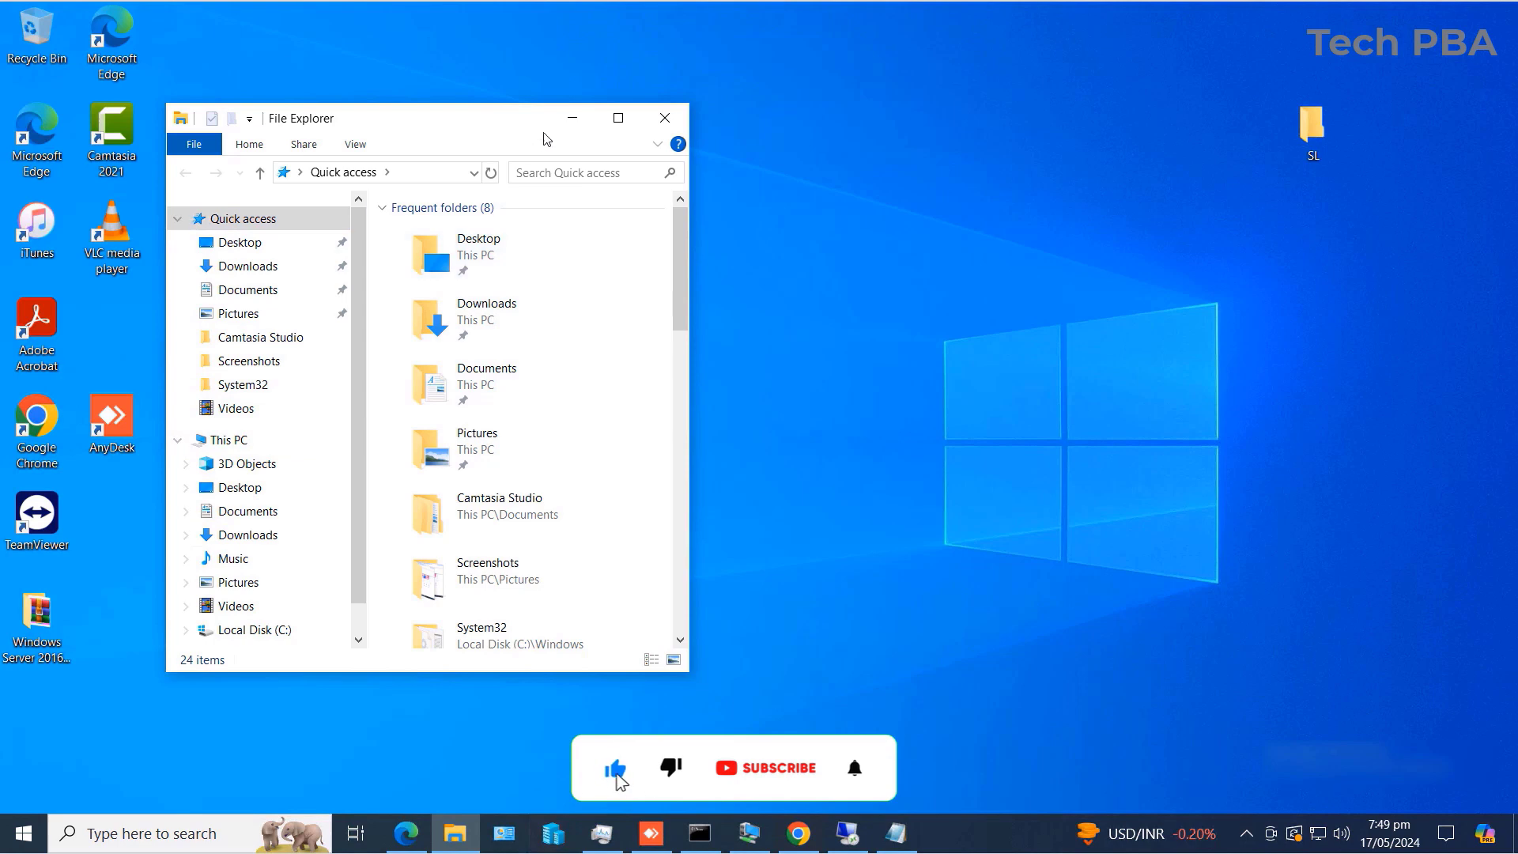
drag(446, 132, 478, 110)
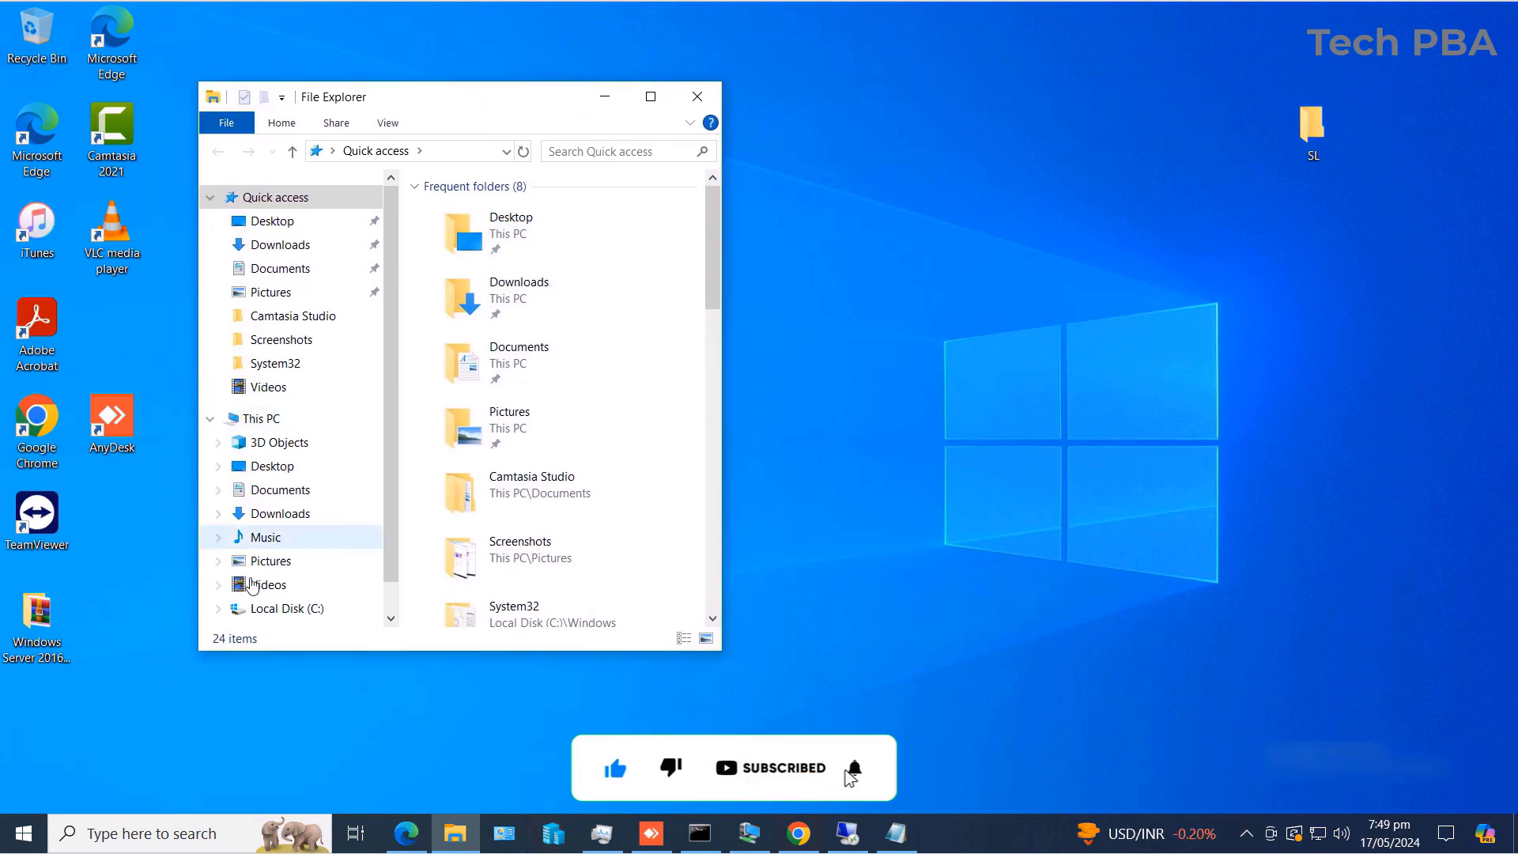
Launch OneDrive from the list of installed apps.
click(25, 839)
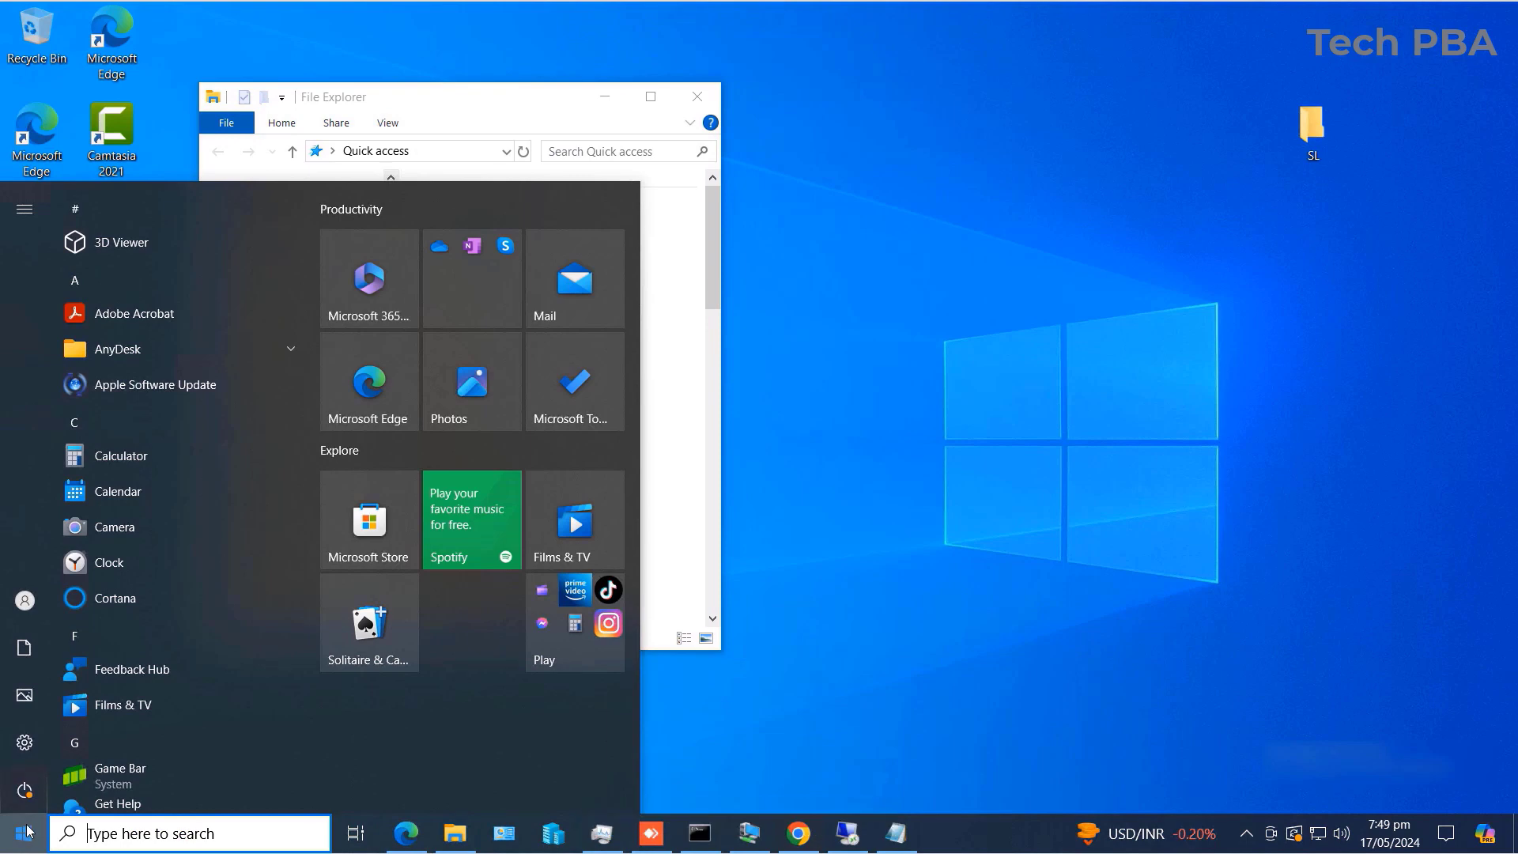
scroll(308, 281, down, 1)
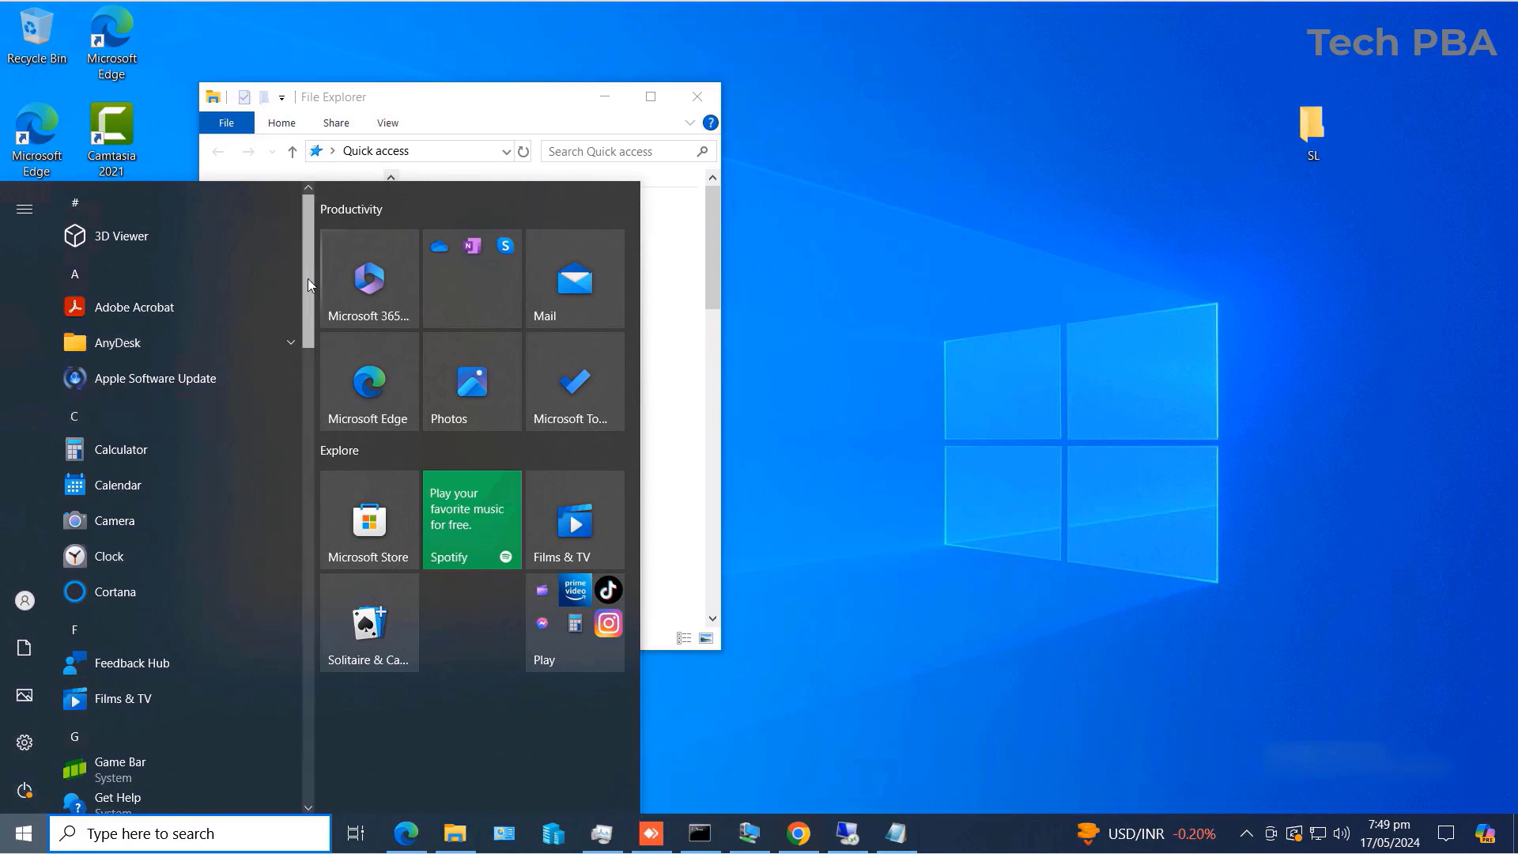
drag(308, 281, 293, 500)
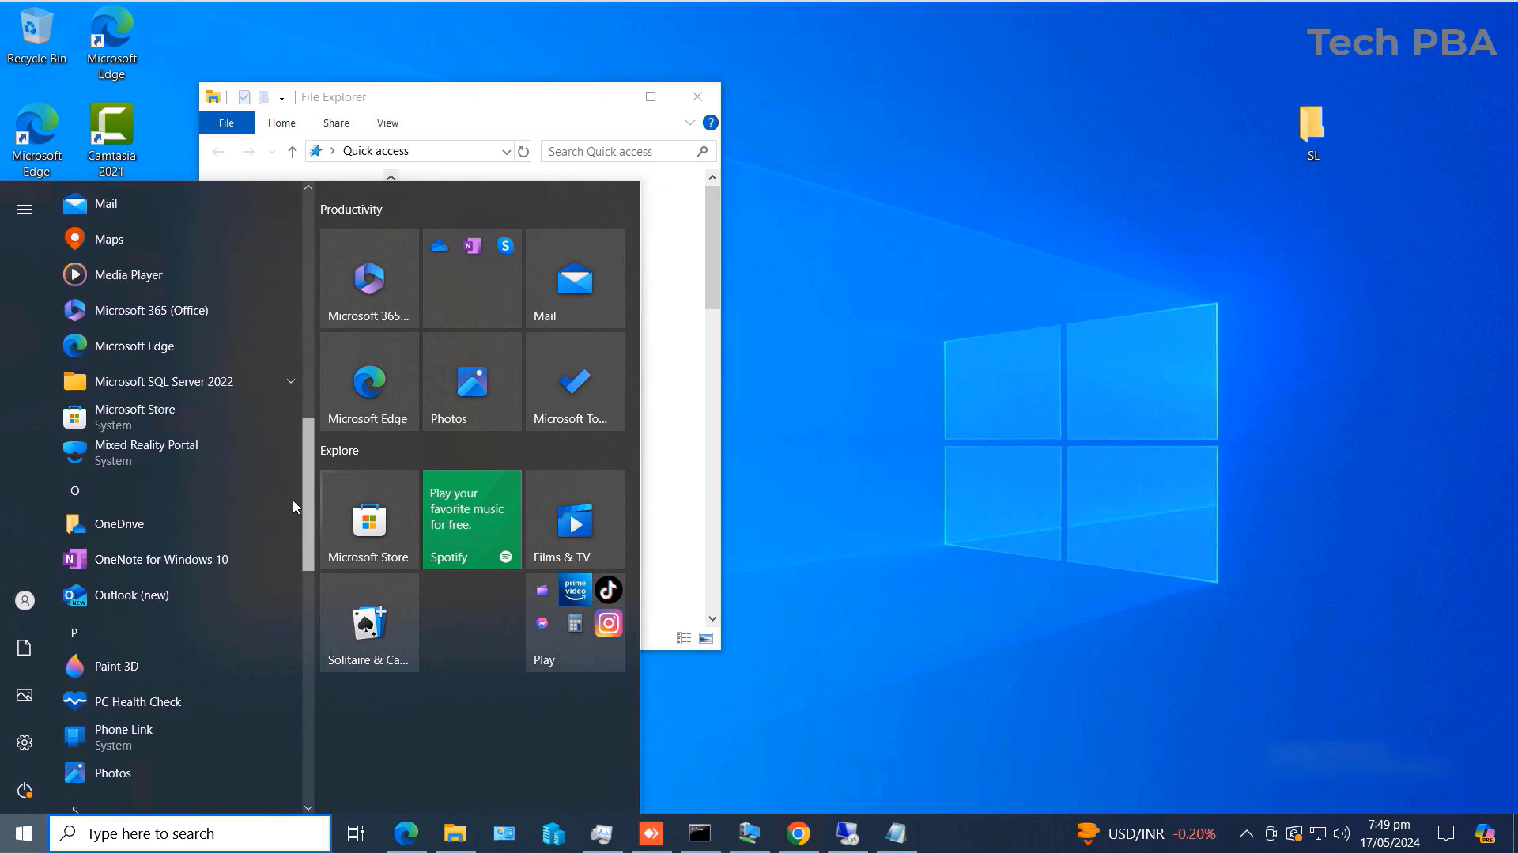
scroll(292, 507, down, 1)
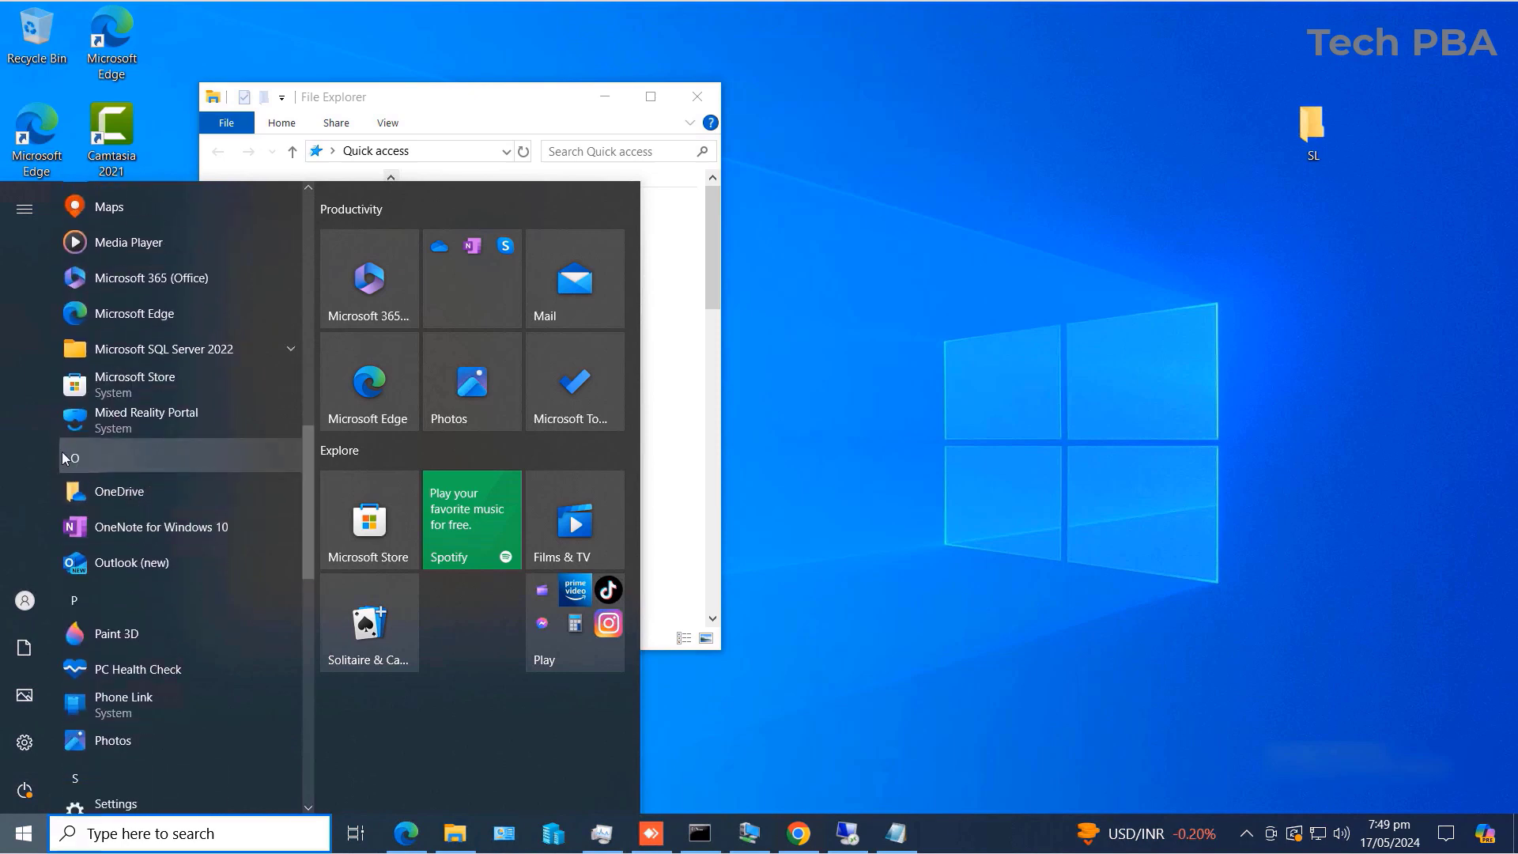
click(124, 499)
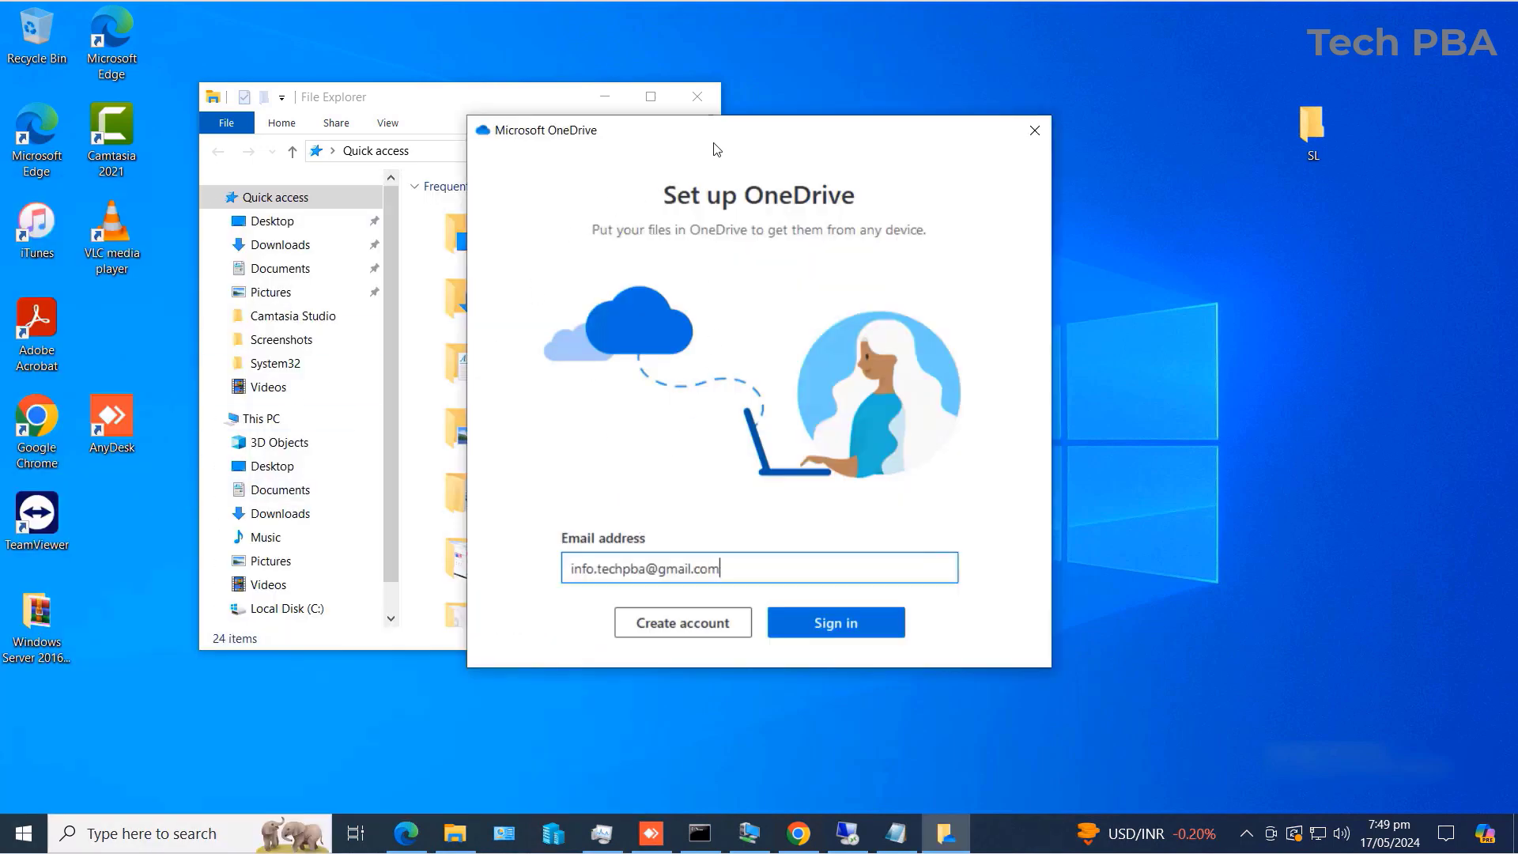
Sign in to OneDrive with the prefilled account e-mail address.
drag(756, 131, 718, 130)
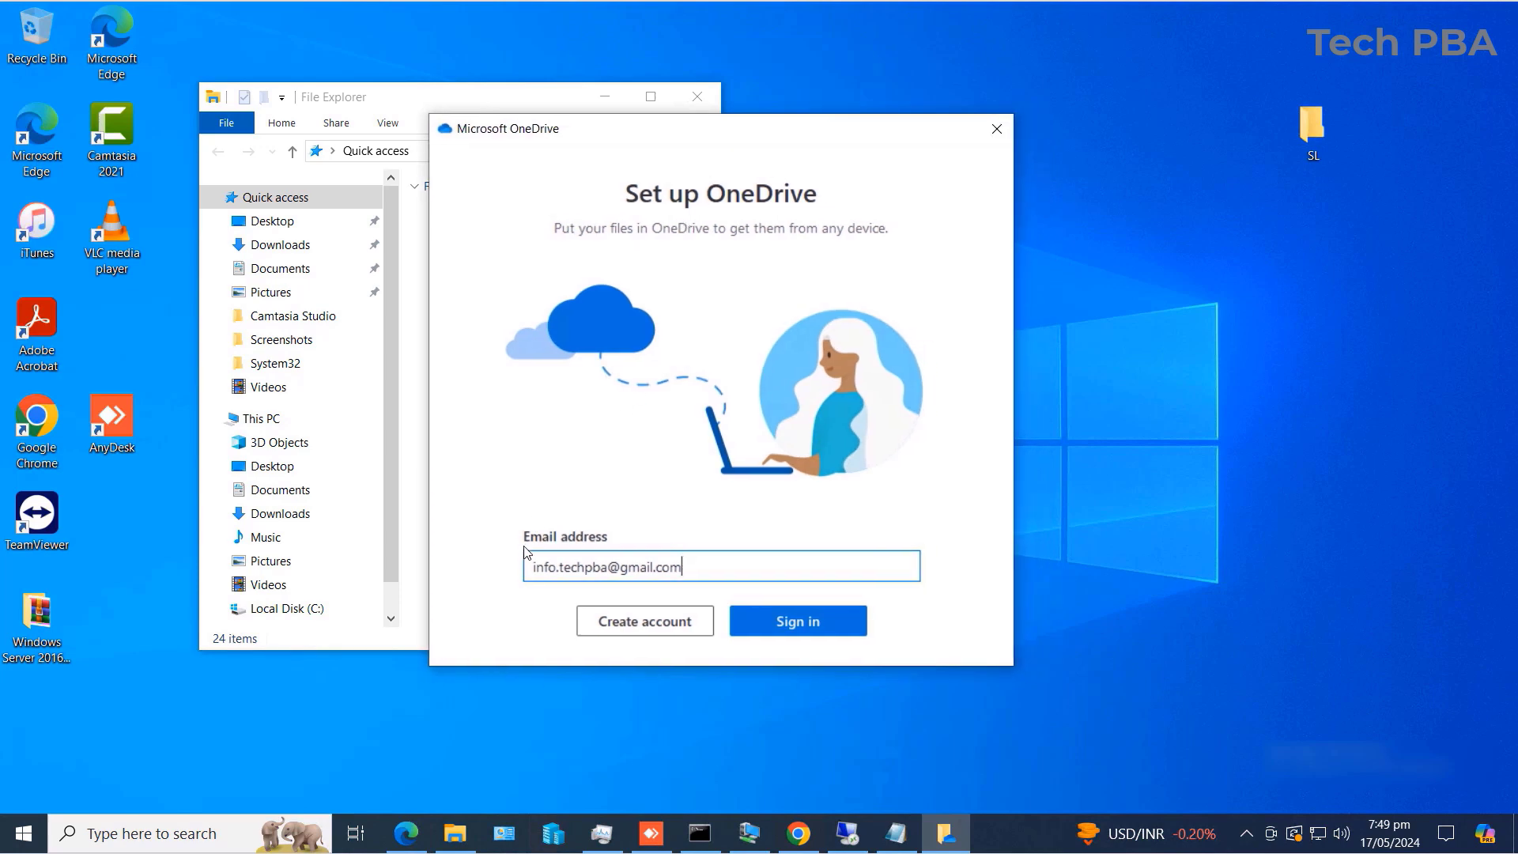
drag(709, 572, 491, 594)
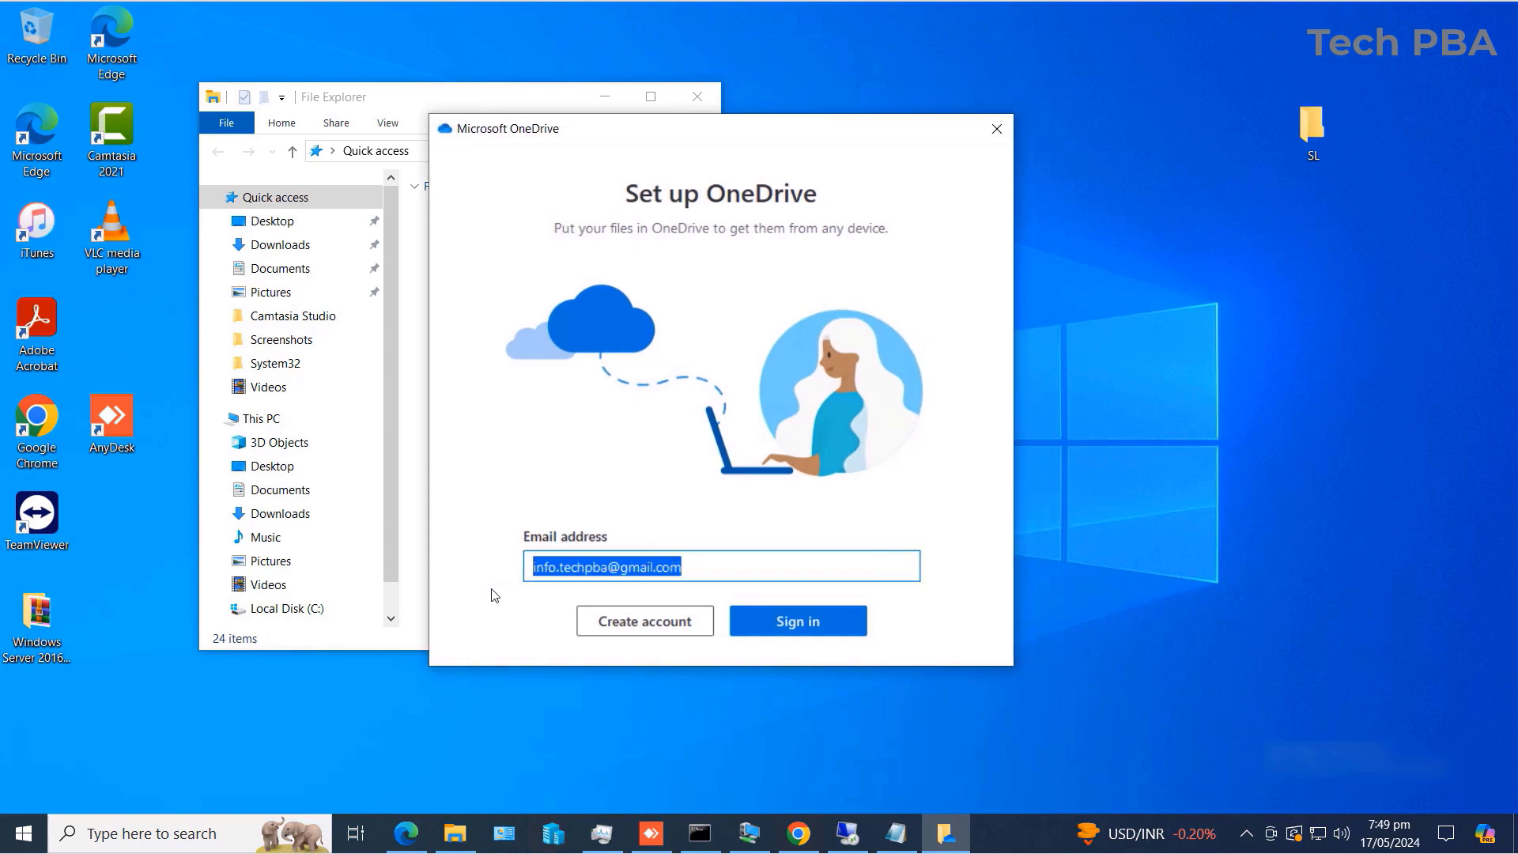
click(724, 567)
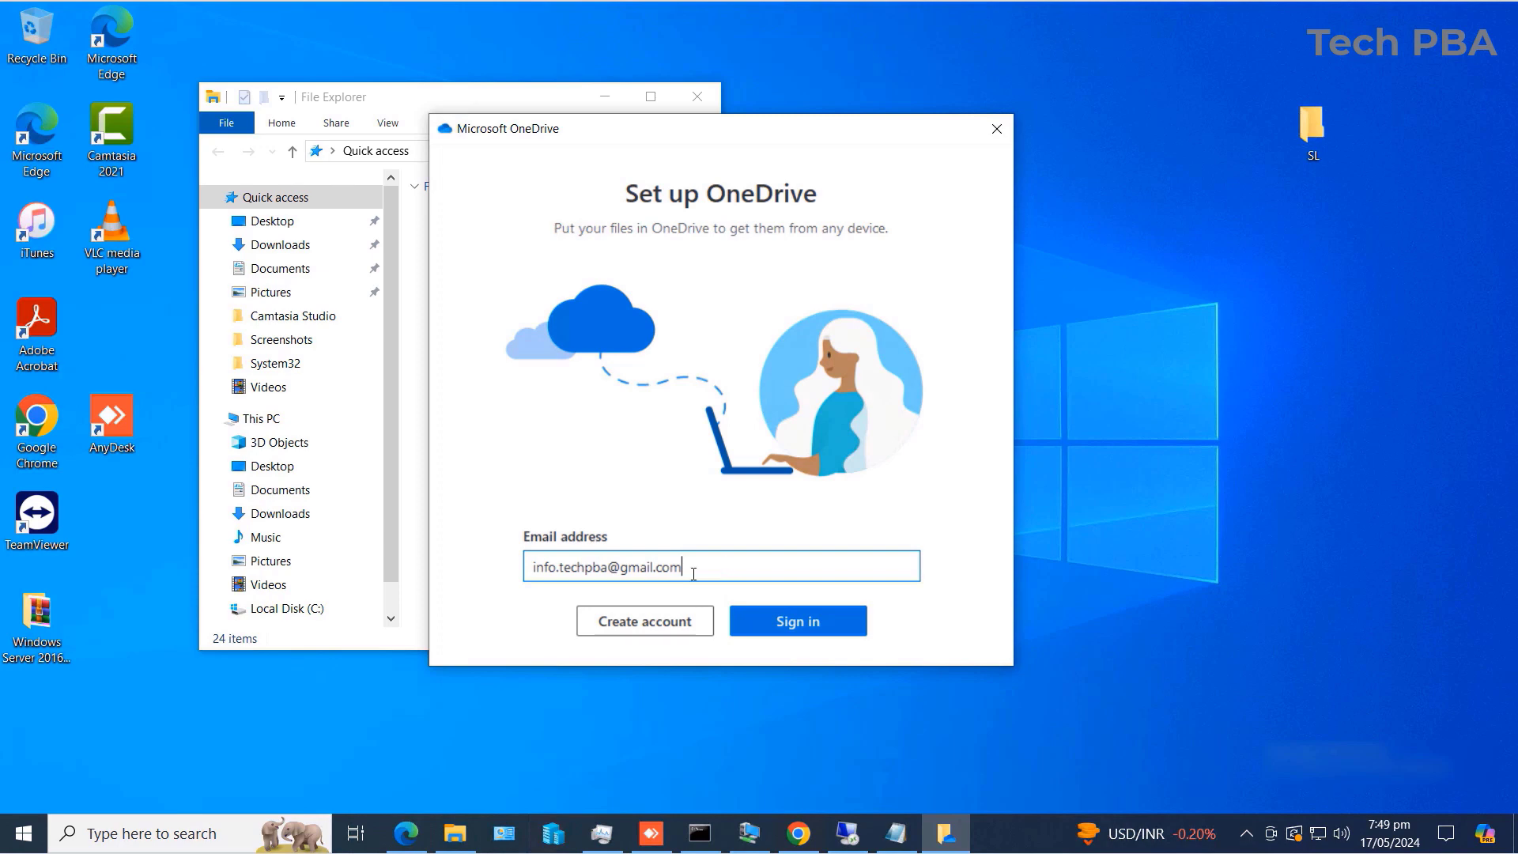
click(799, 636)
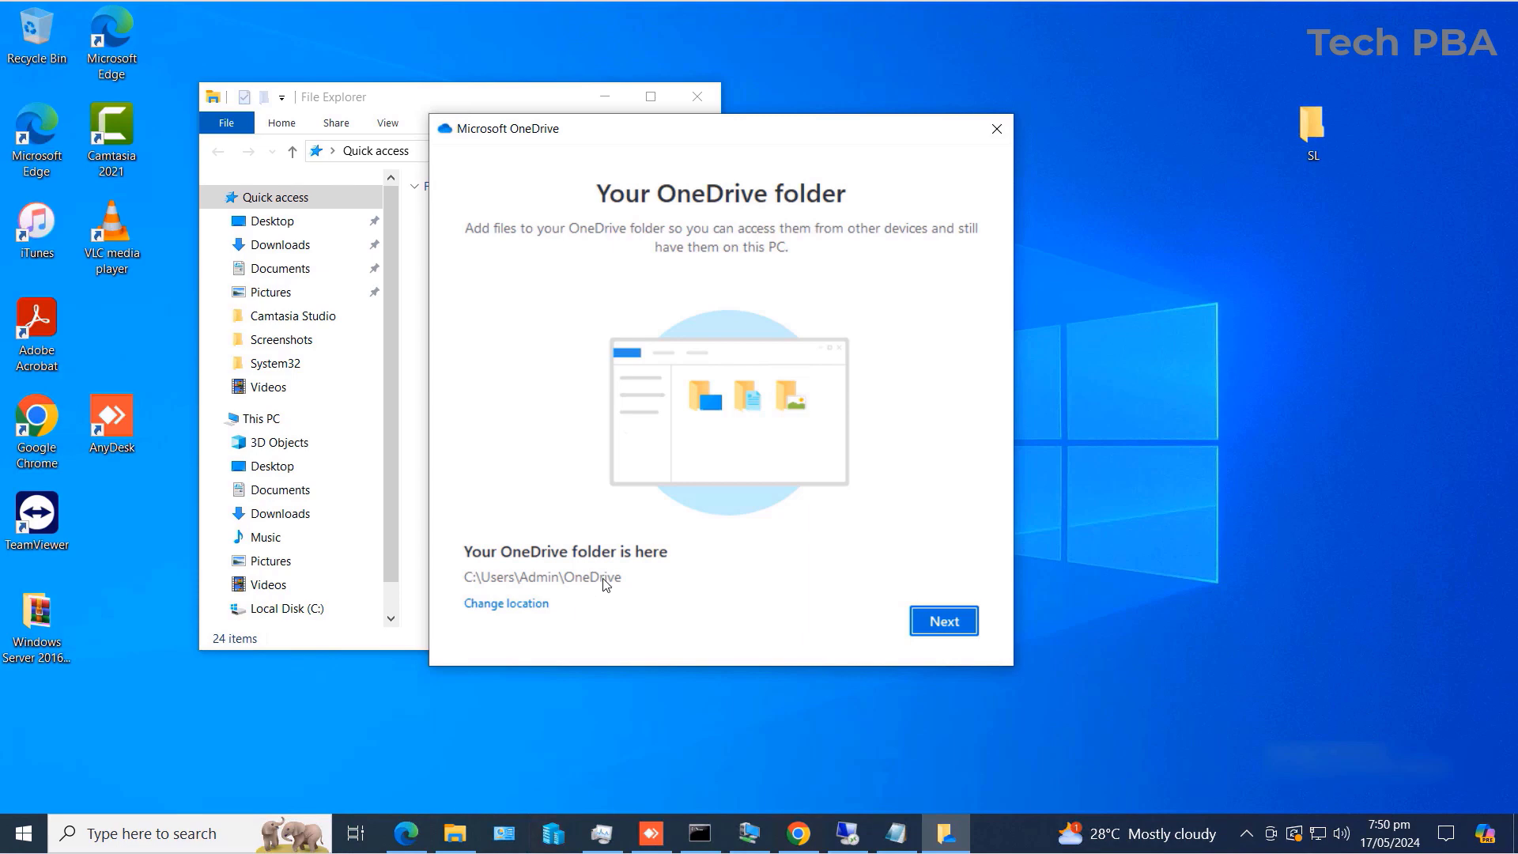
Browse to C:\Users\Admin in the OneDrive location chooser to examine the existing OneDrive folder, cancelling without choosing a new location.
click(512, 609)
scroll(587, 482, down, 1)
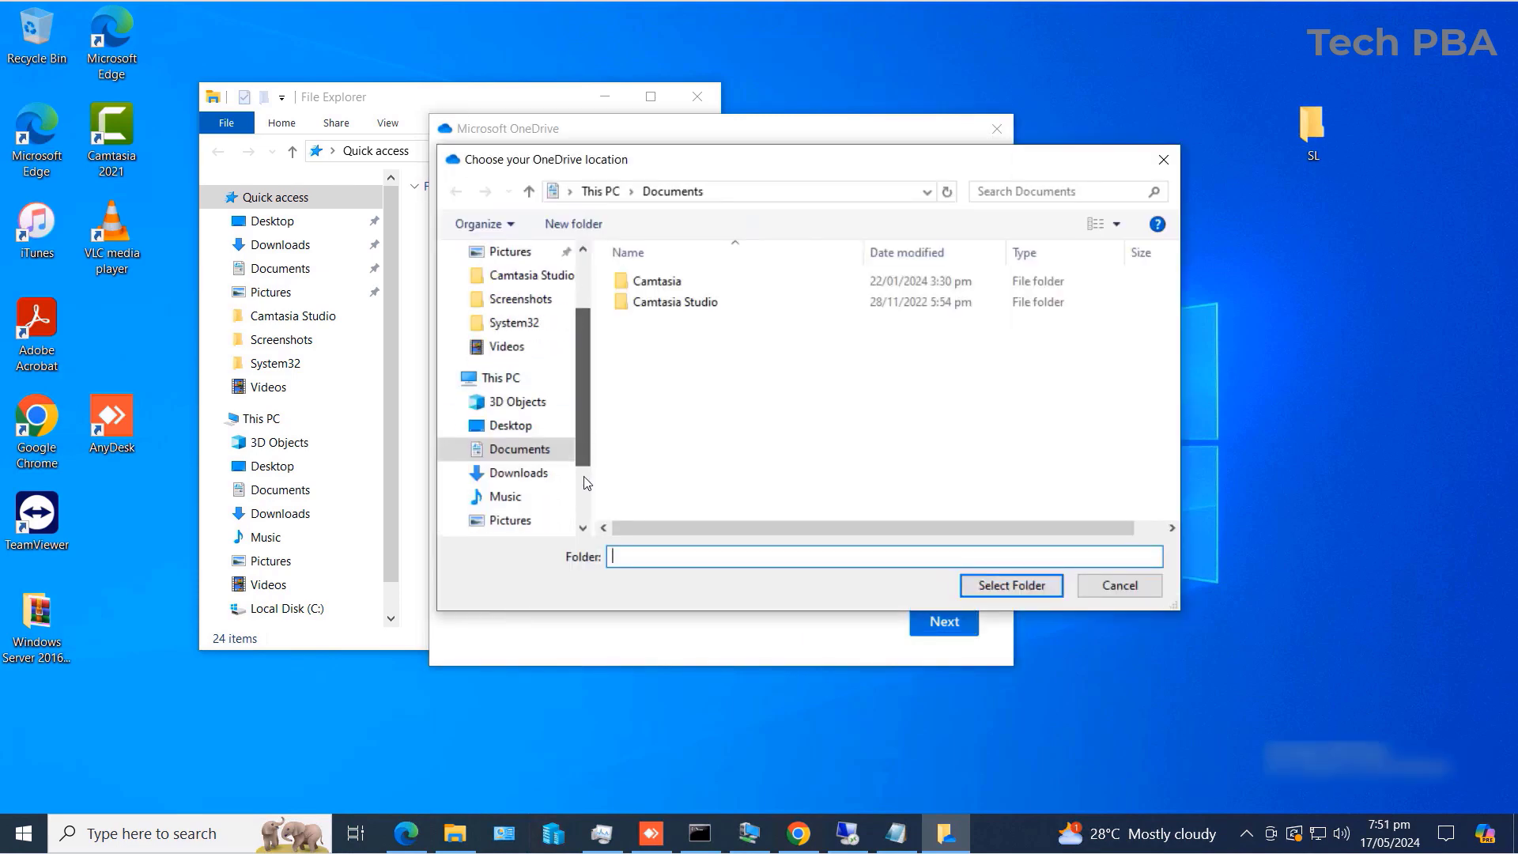
scroll(586, 482, down, 1)
click(509, 472)
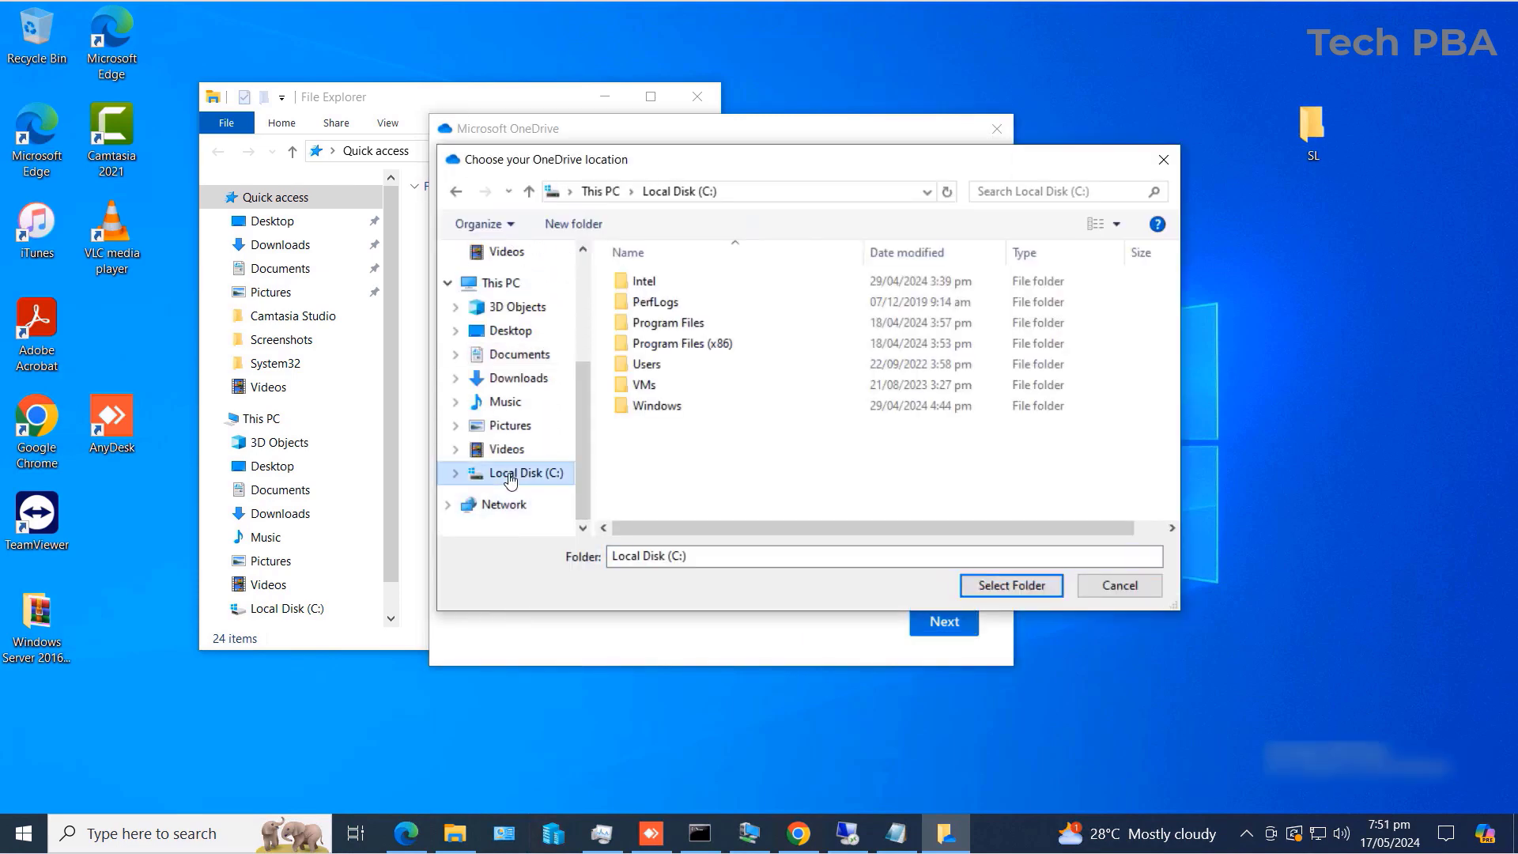
double_click(658, 365)
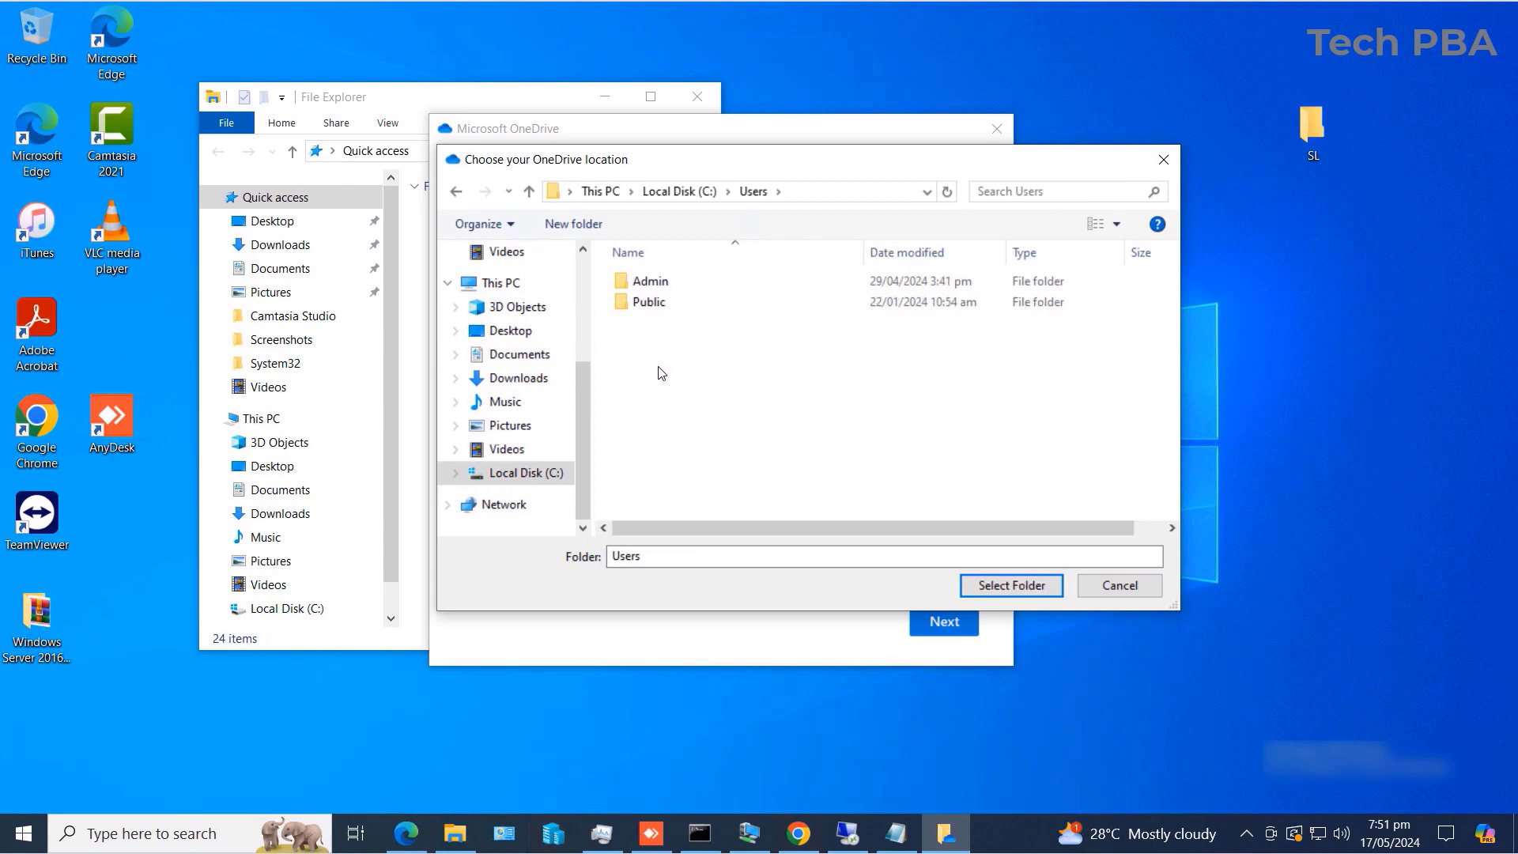
double_click(667, 285)
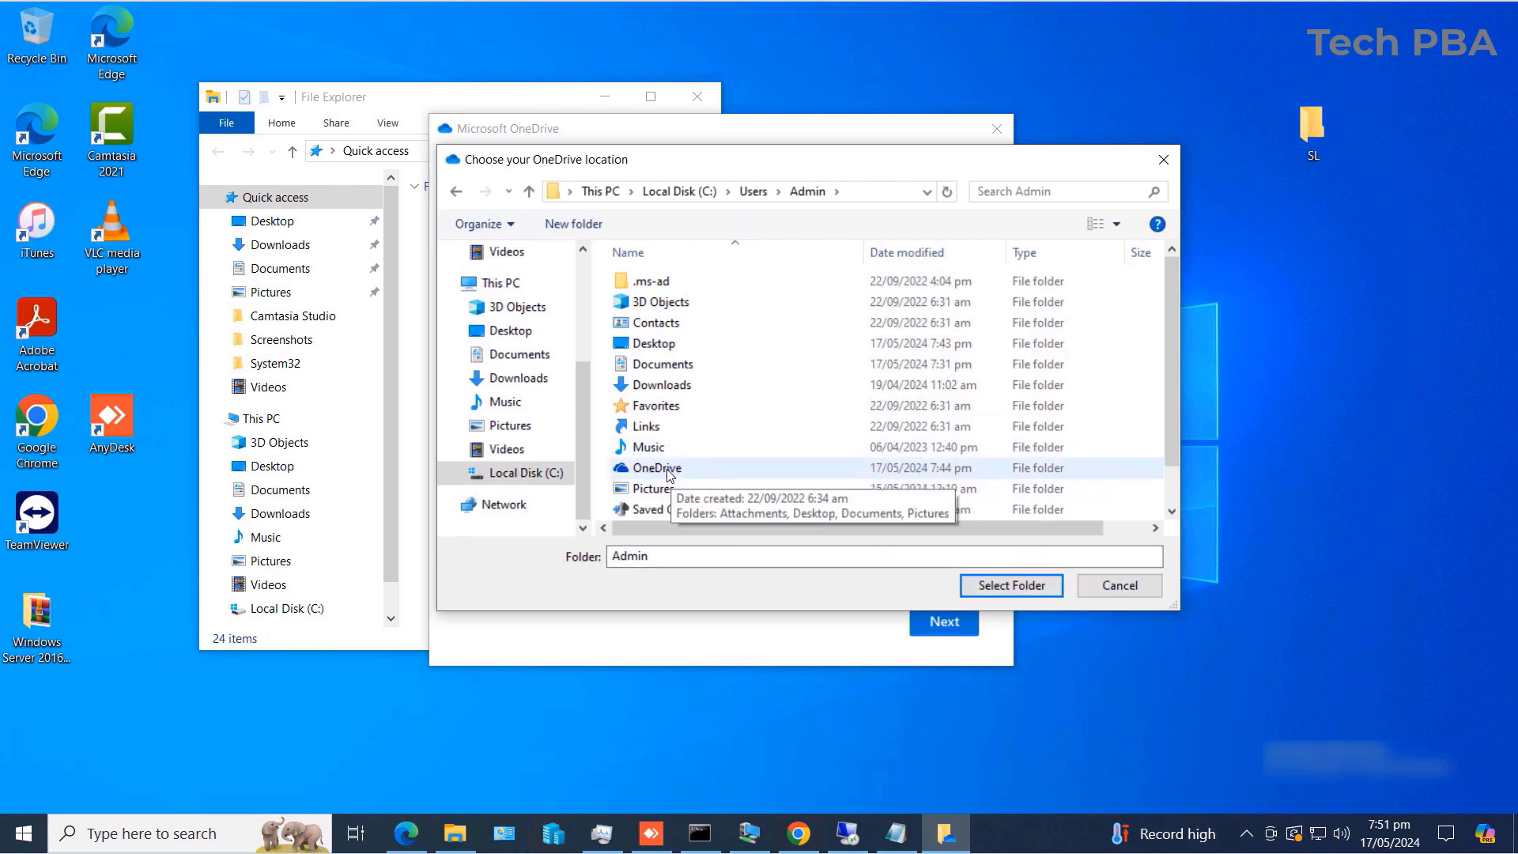
click(1121, 585)
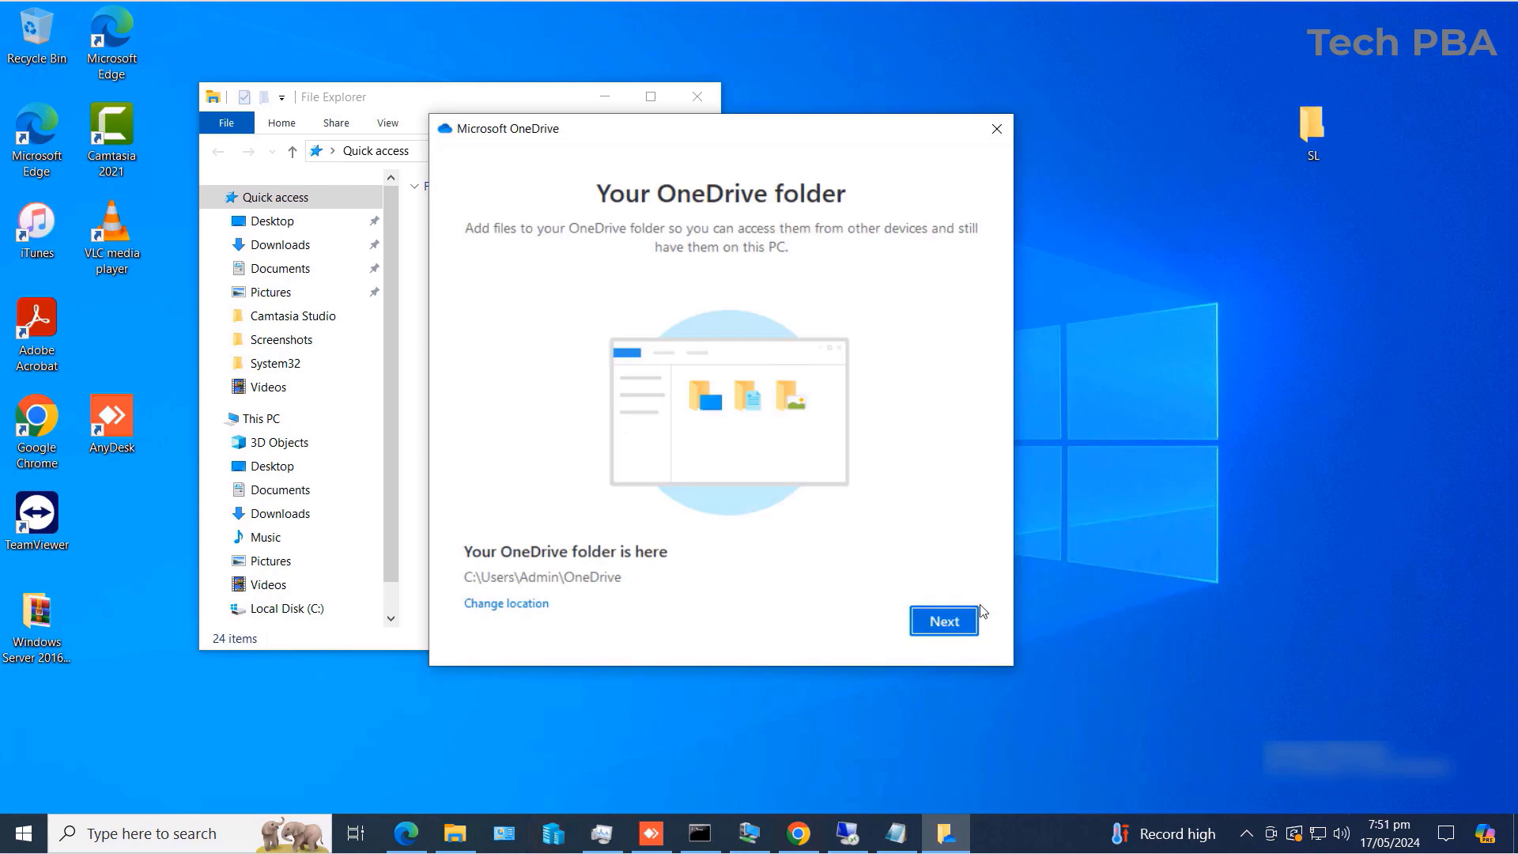
click(515, 605)
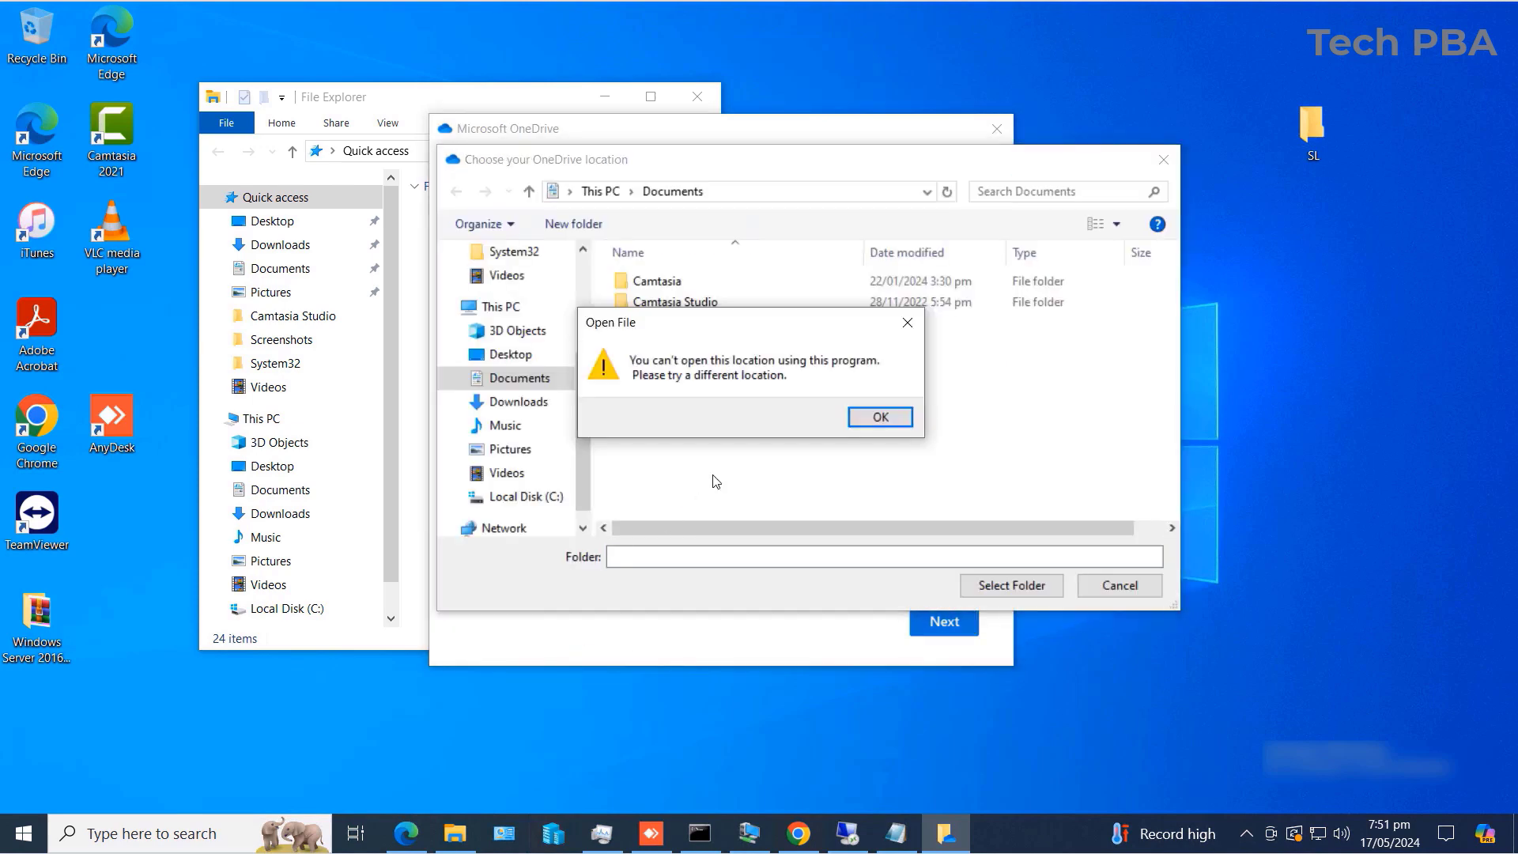
click(860, 416)
click(528, 504)
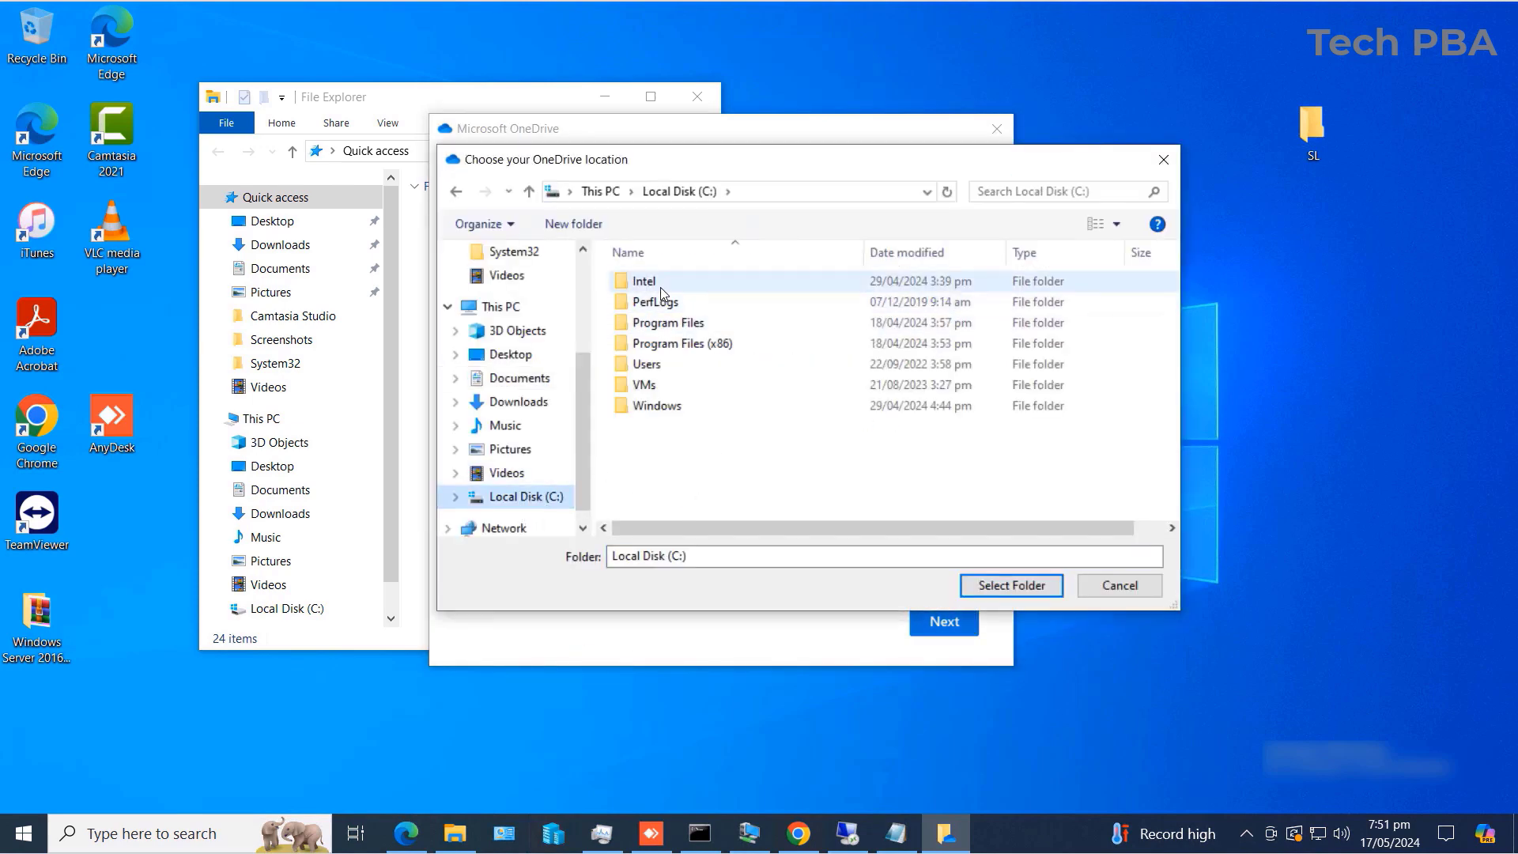
click(662, 365)
double_click(662, 365)
double_click(651, 282)
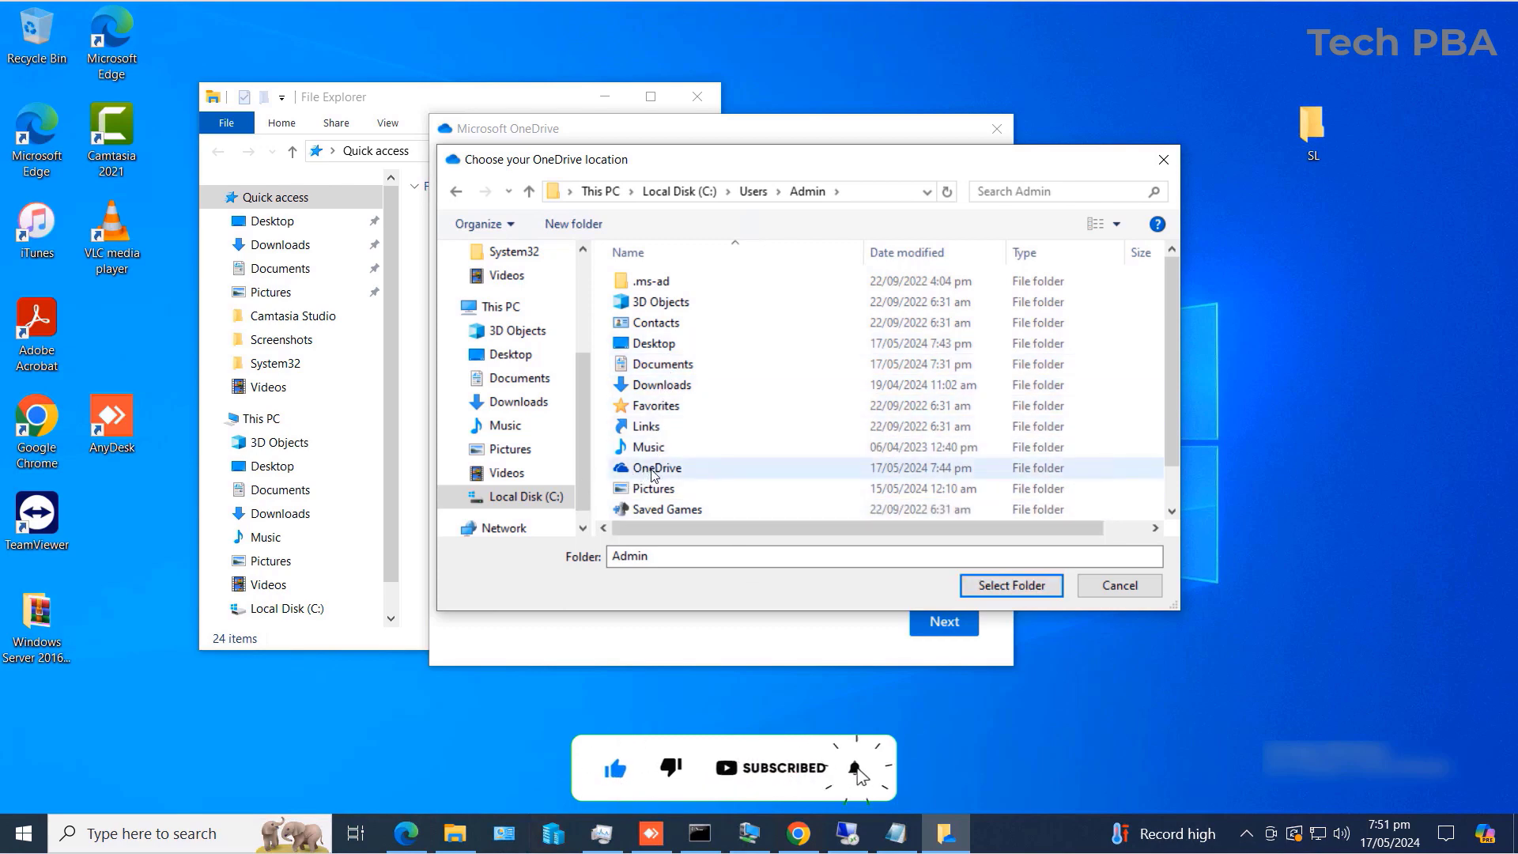
click(1126, 585)
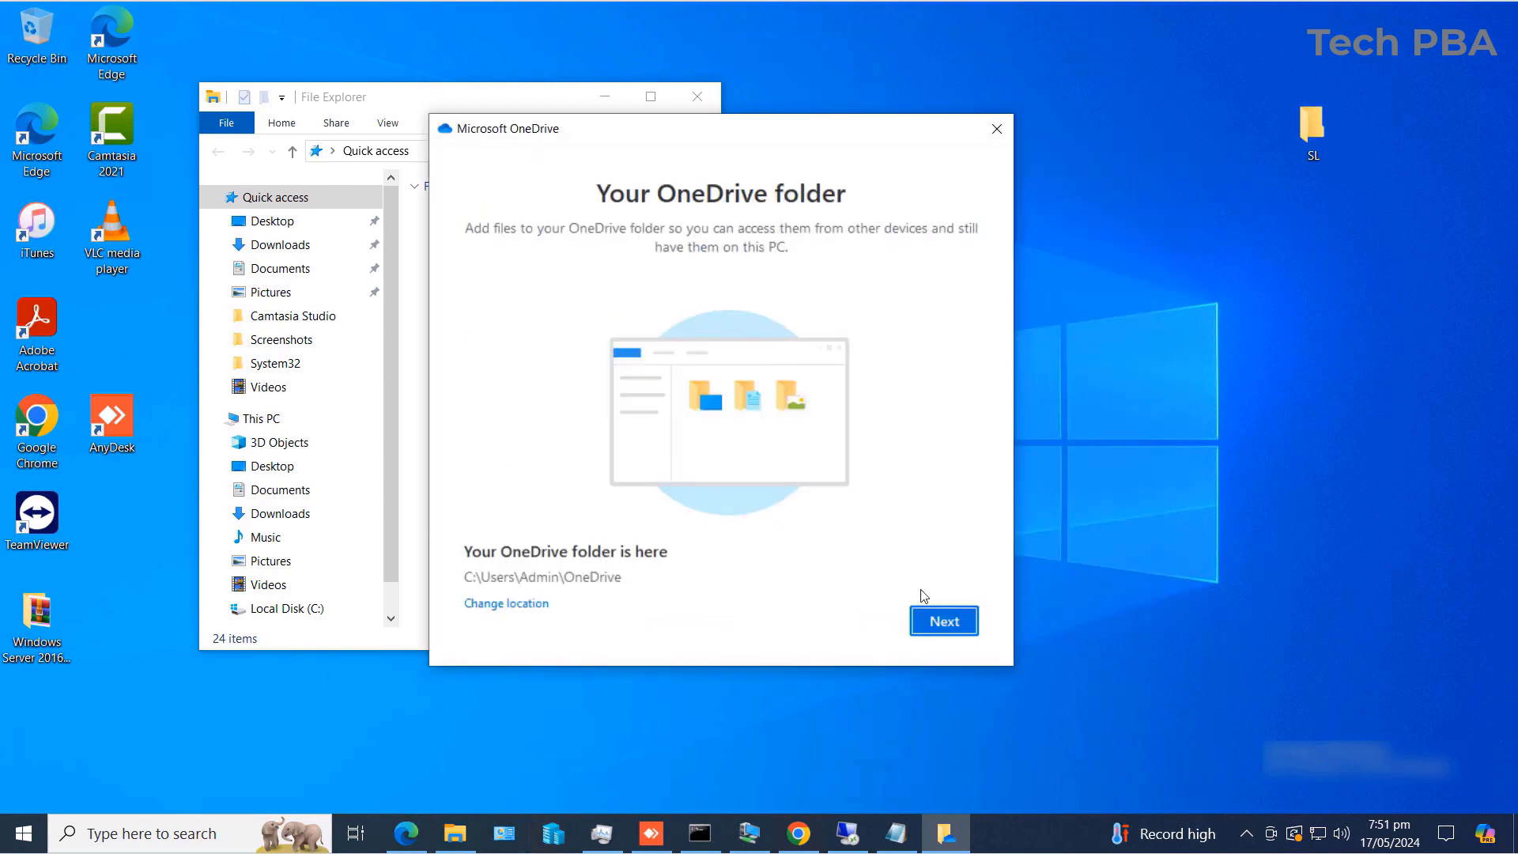
Use the existing C:\Users\Admin\OneDrive folder and start backing up the Documents, Pictures and Desktop folders.
click(954, 625)
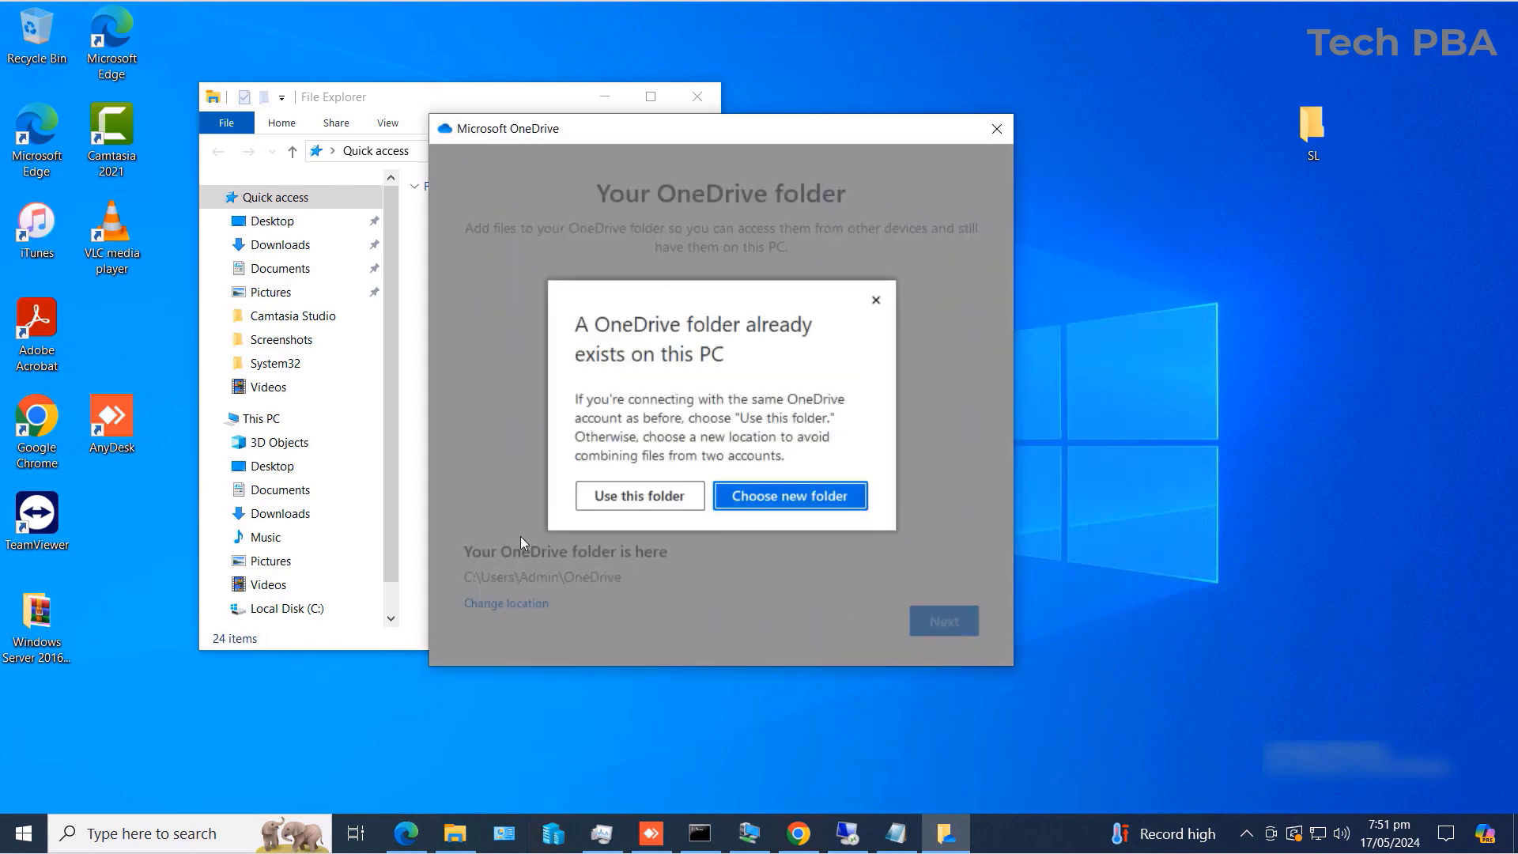
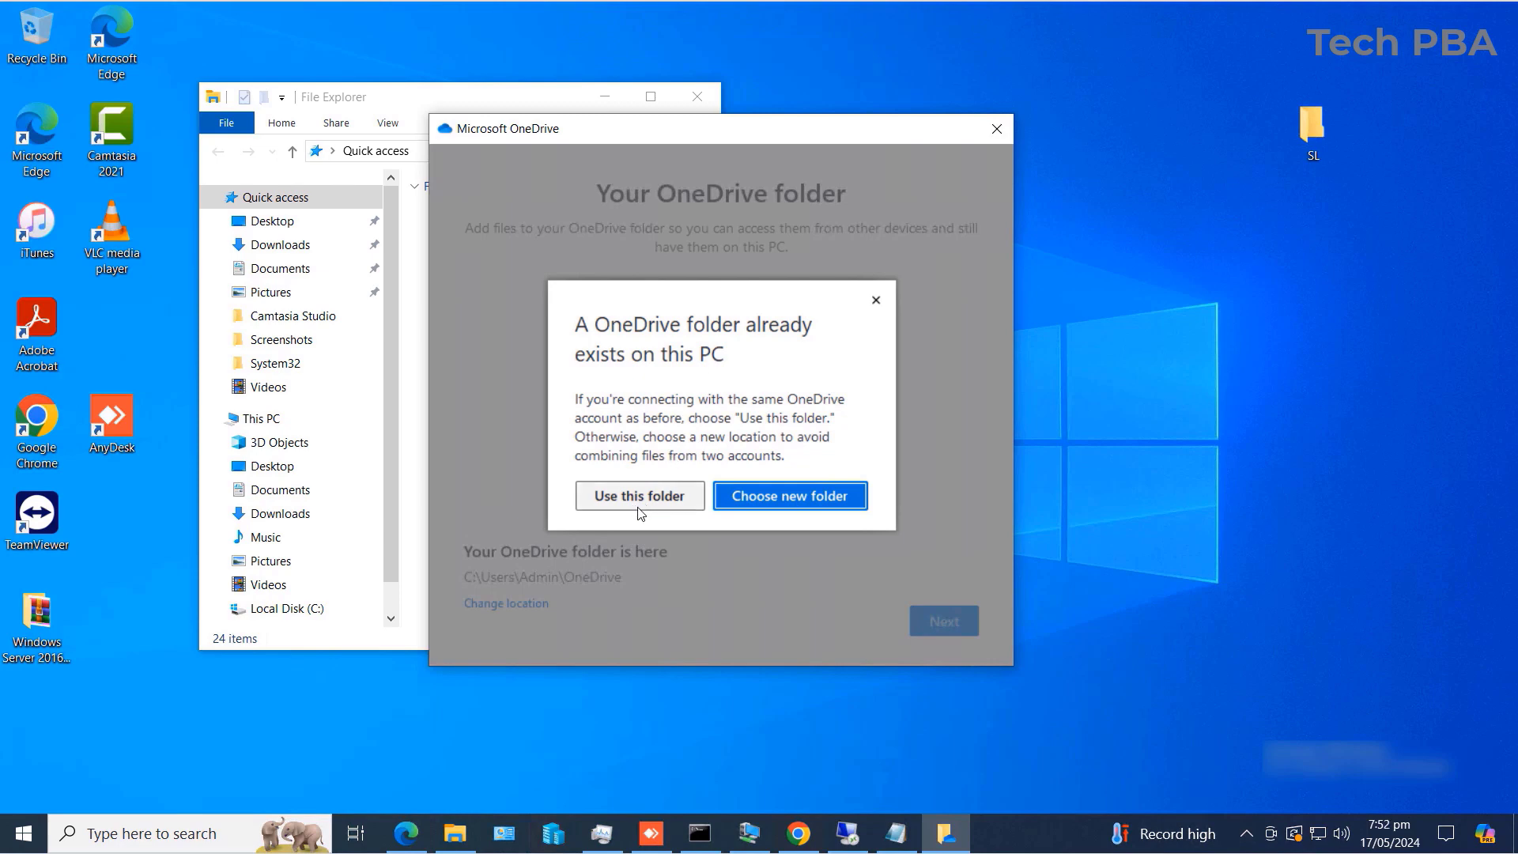
click(650, 504)
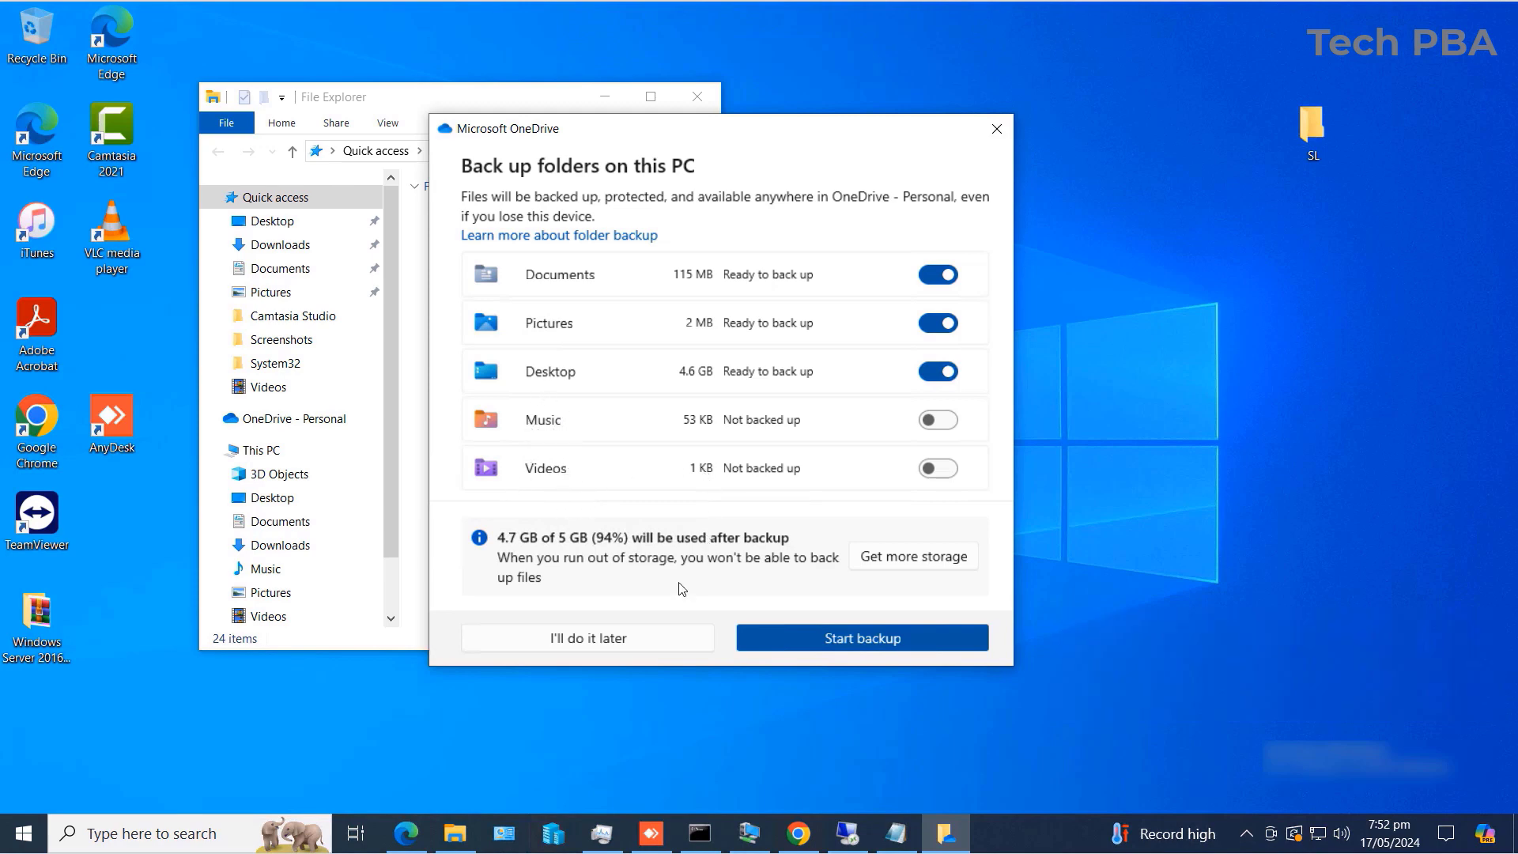
click(884, 645)
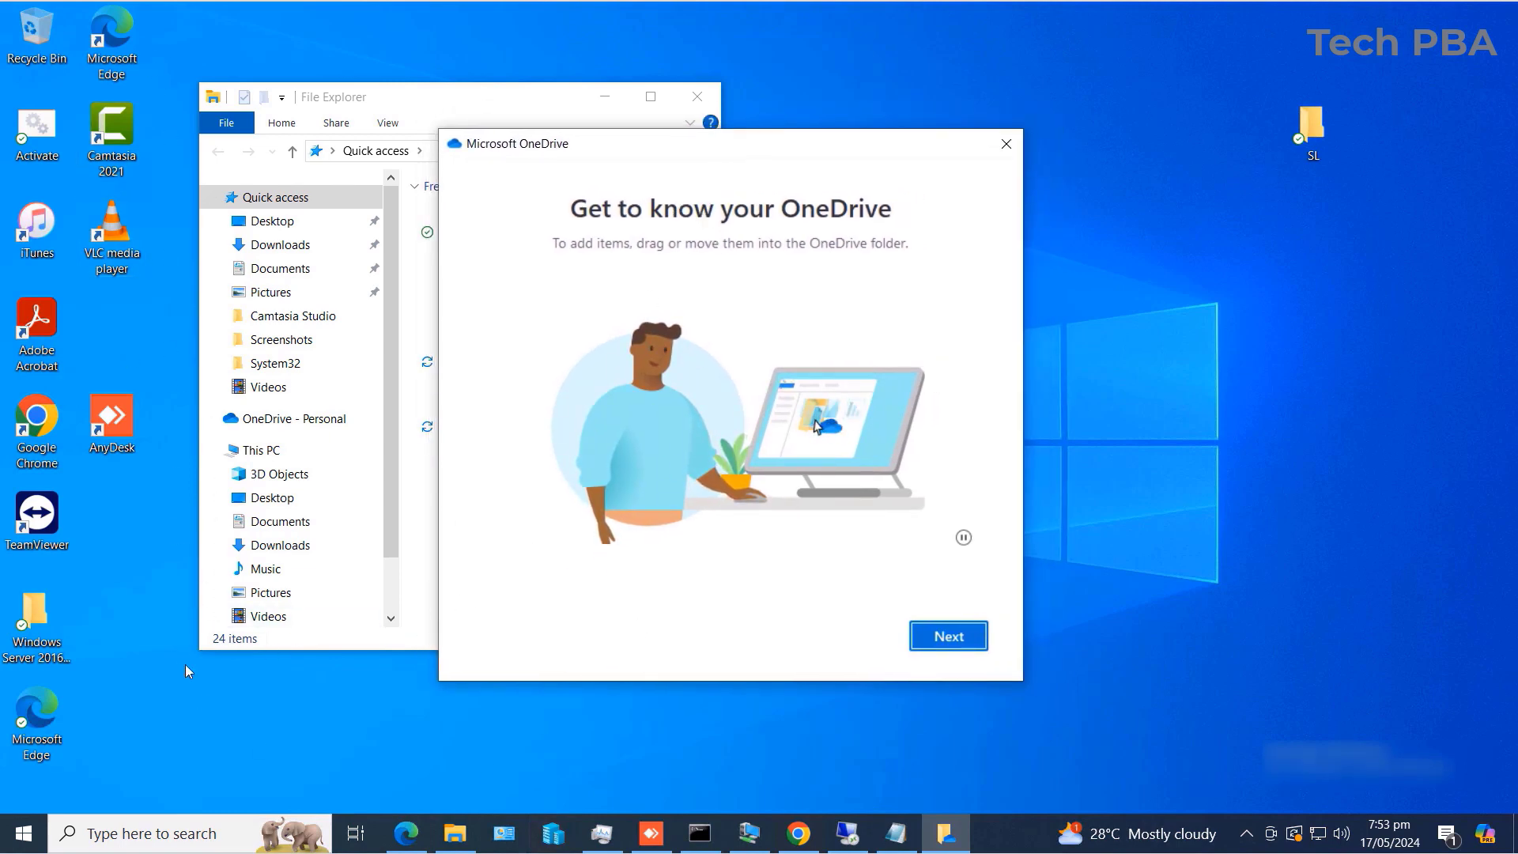
Go through the OneDrive introduction pages, postpone the mobile app, and open the OneDrive folder.
click(913, 629)
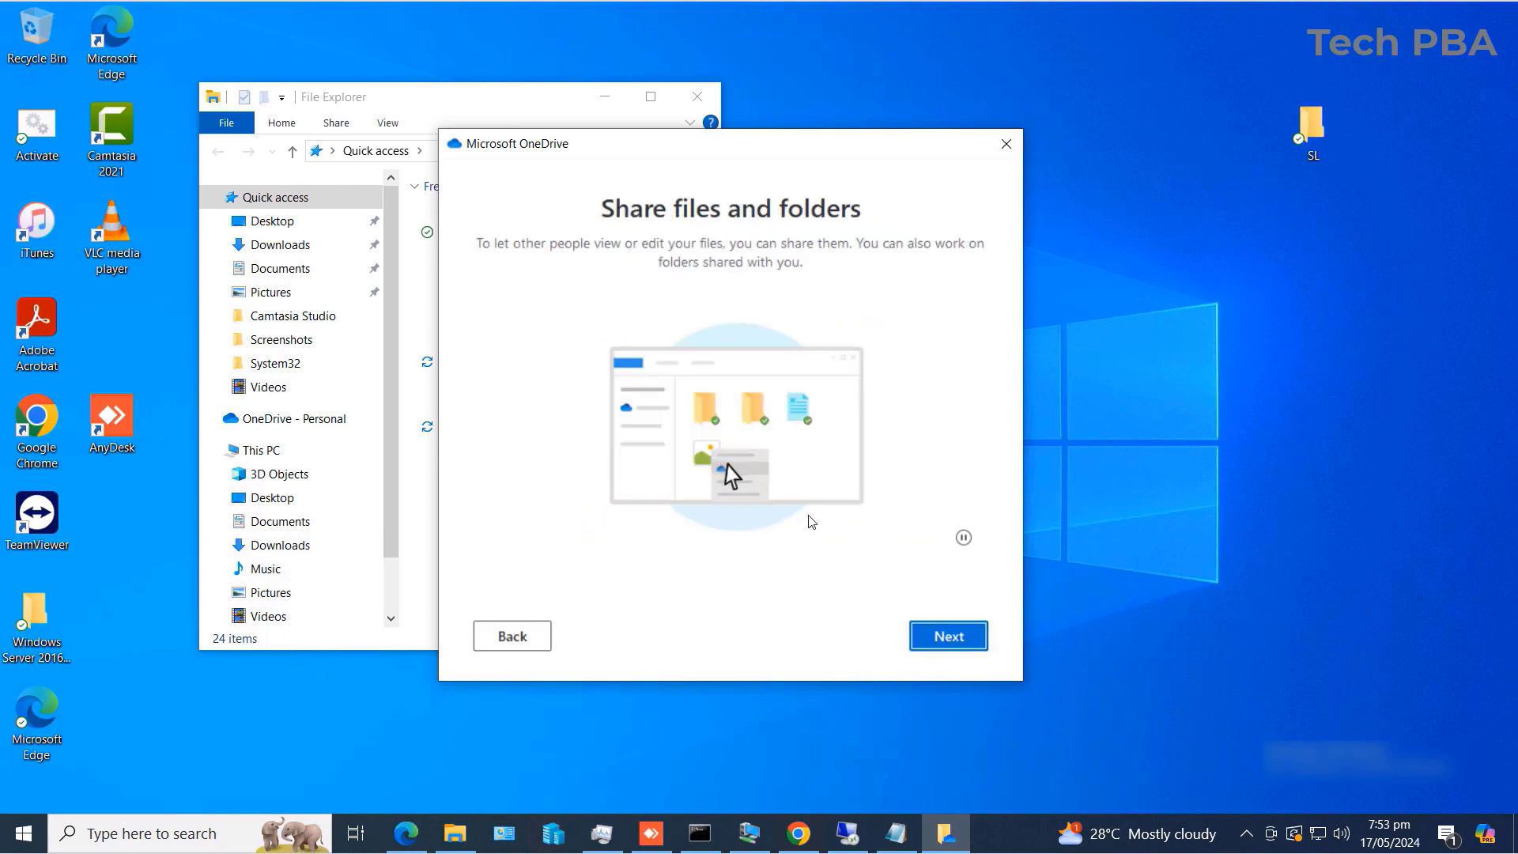
click(946, 637)
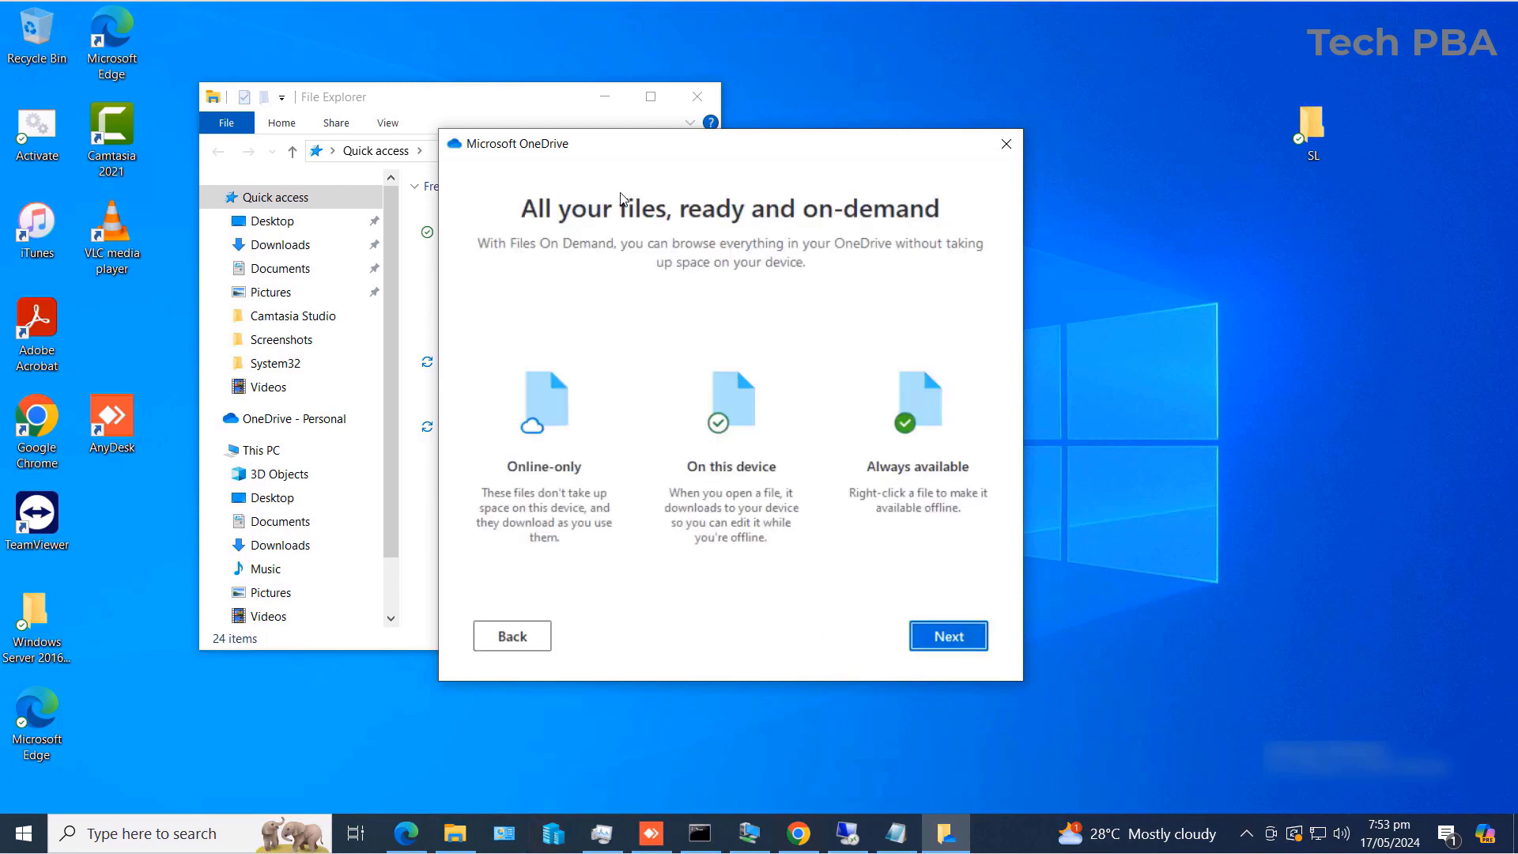
click(950, 637)
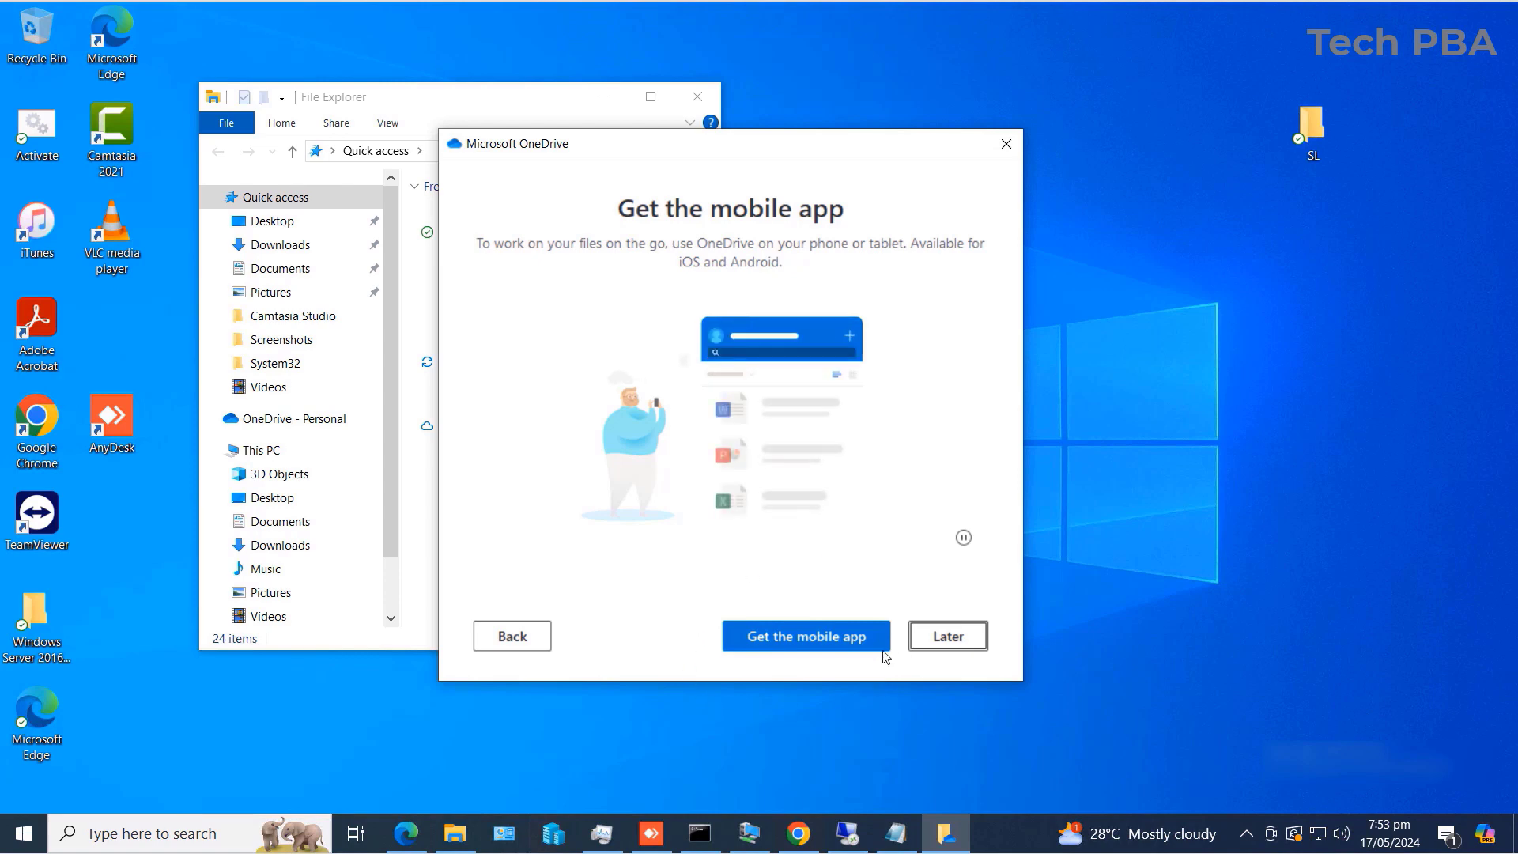
click(947, 637)
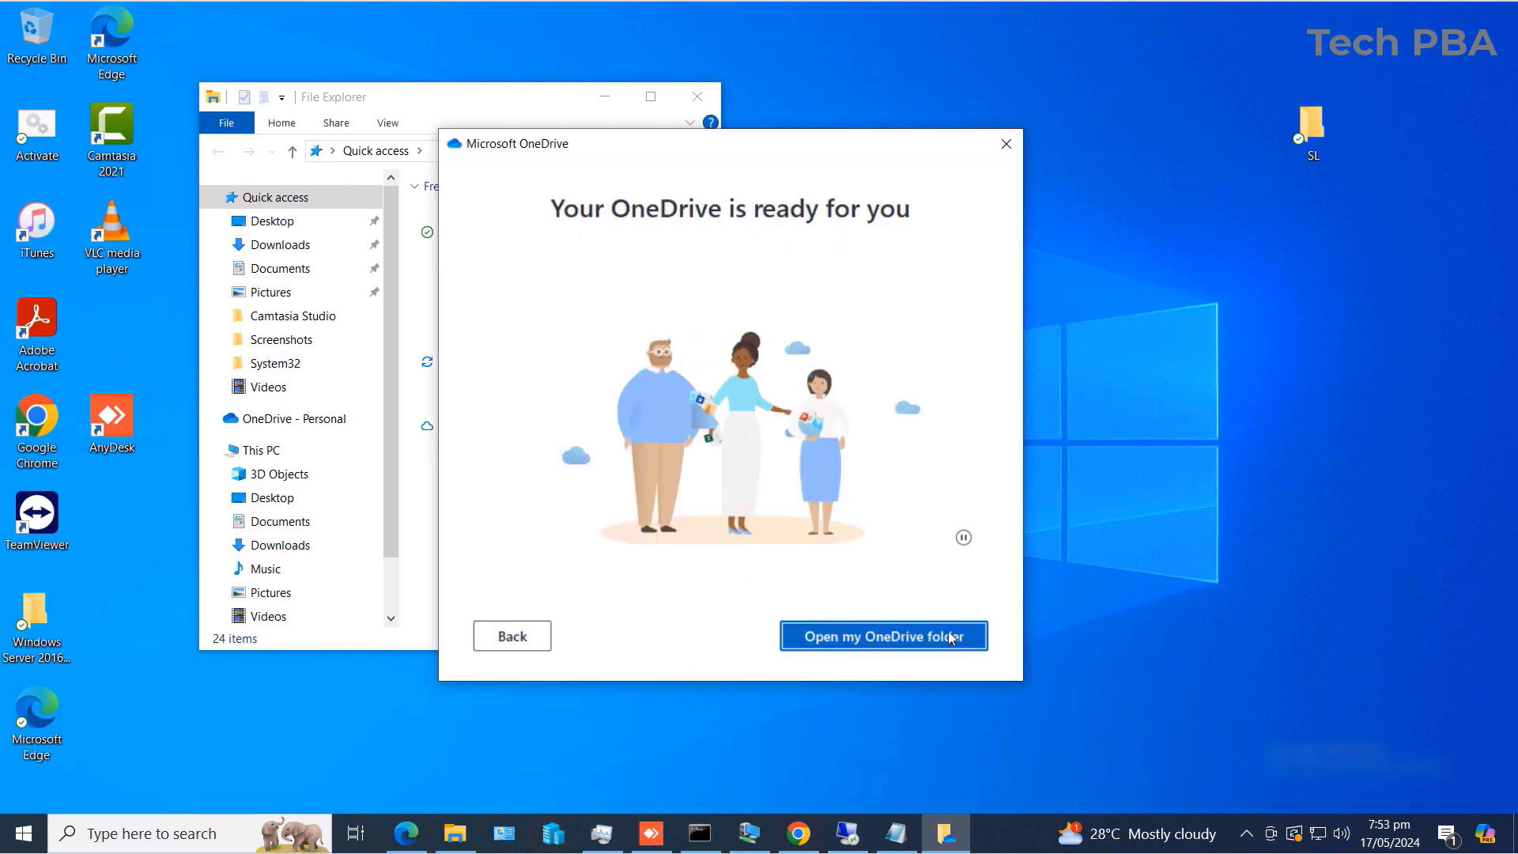
click(866, 637)
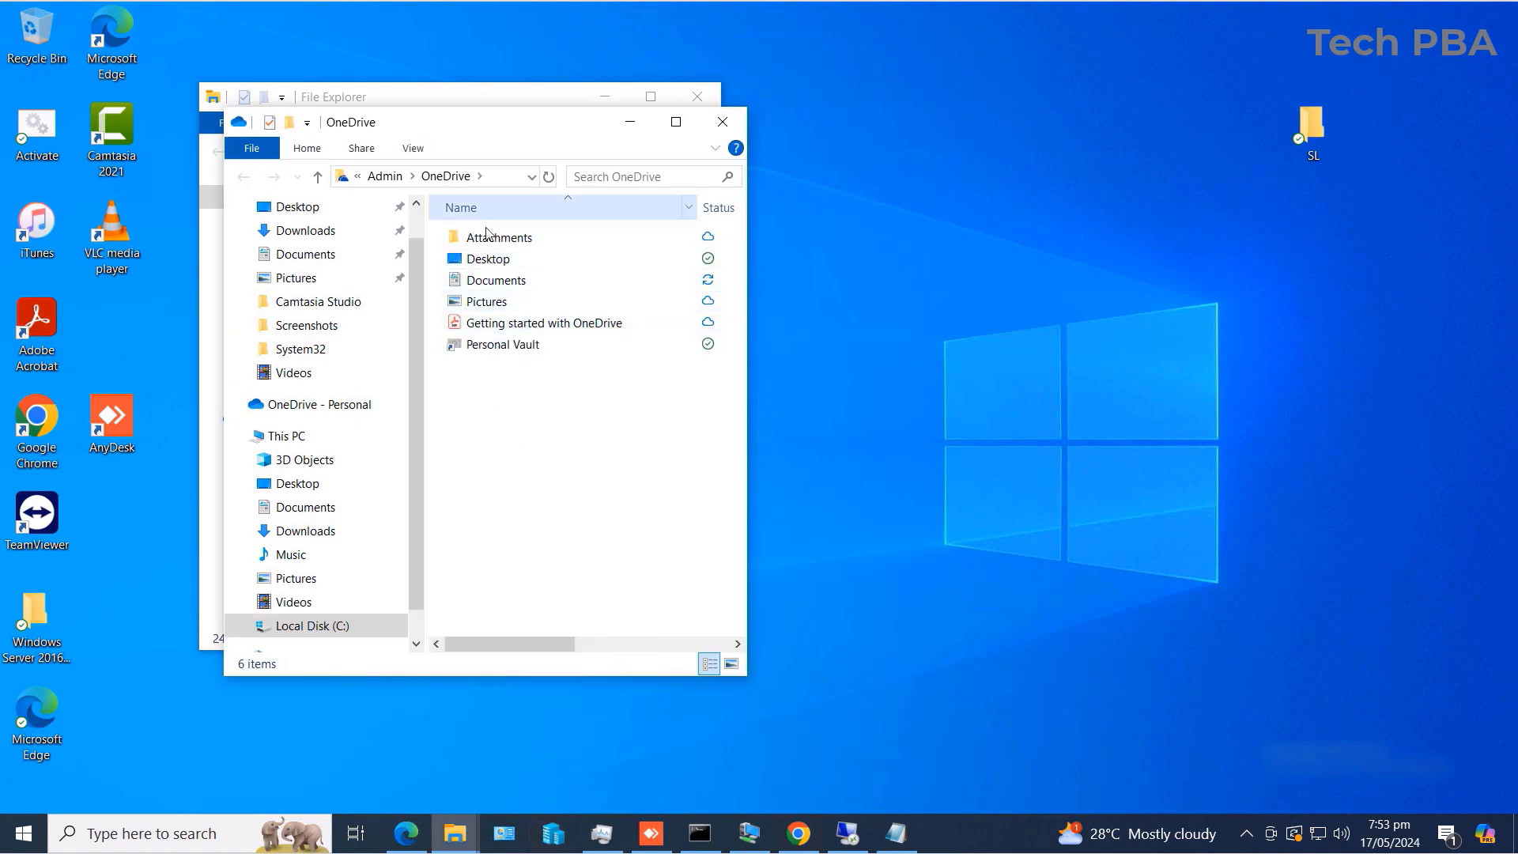
Examine the contents of the Desktop, Documents and Pictures folders inside the OneDrive folder.
double_click(494, 265)
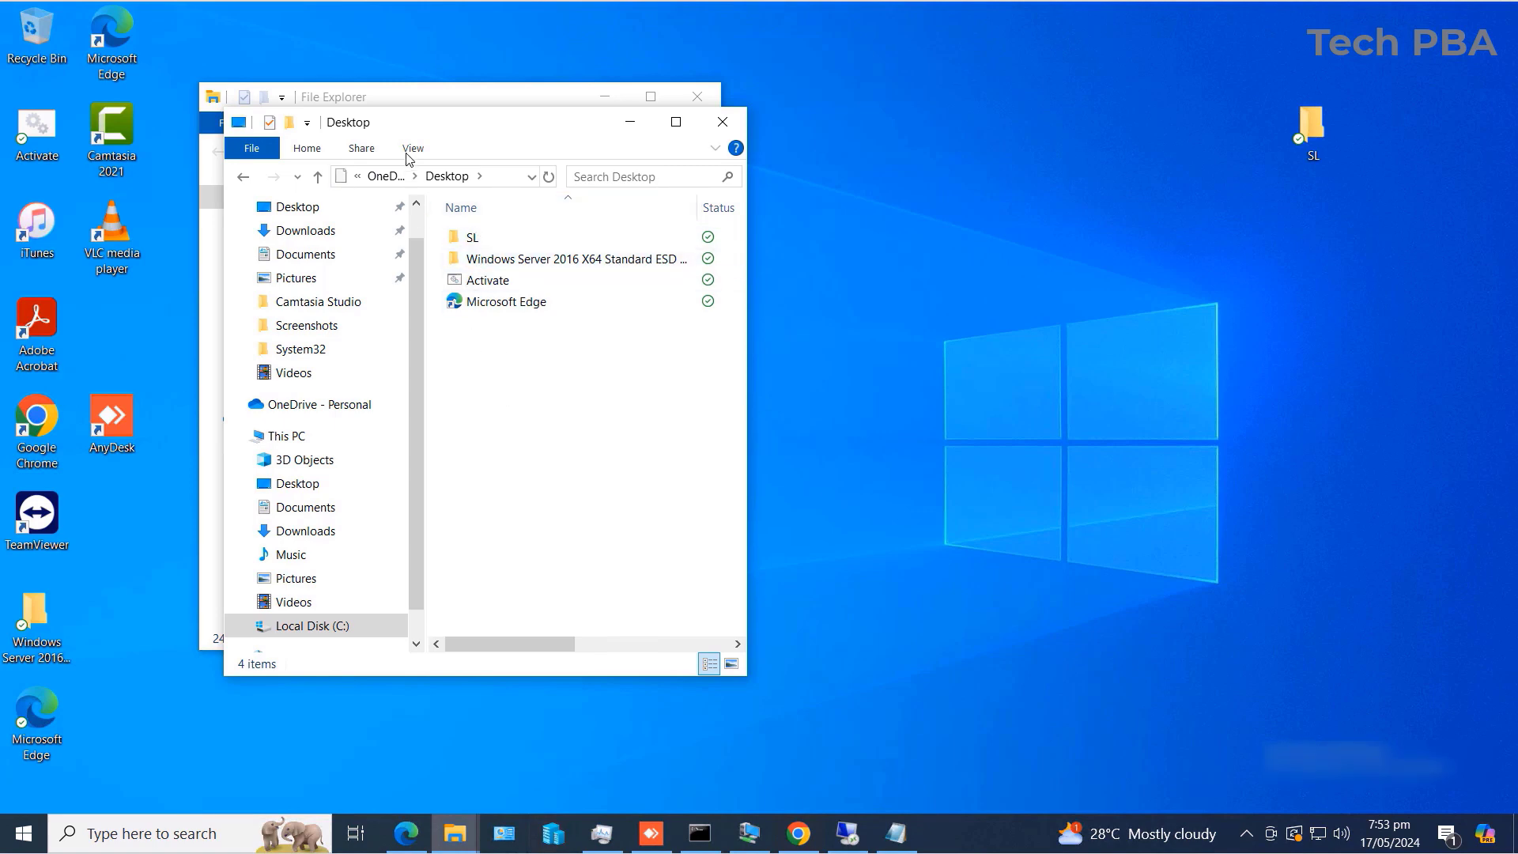
click(387, 177)
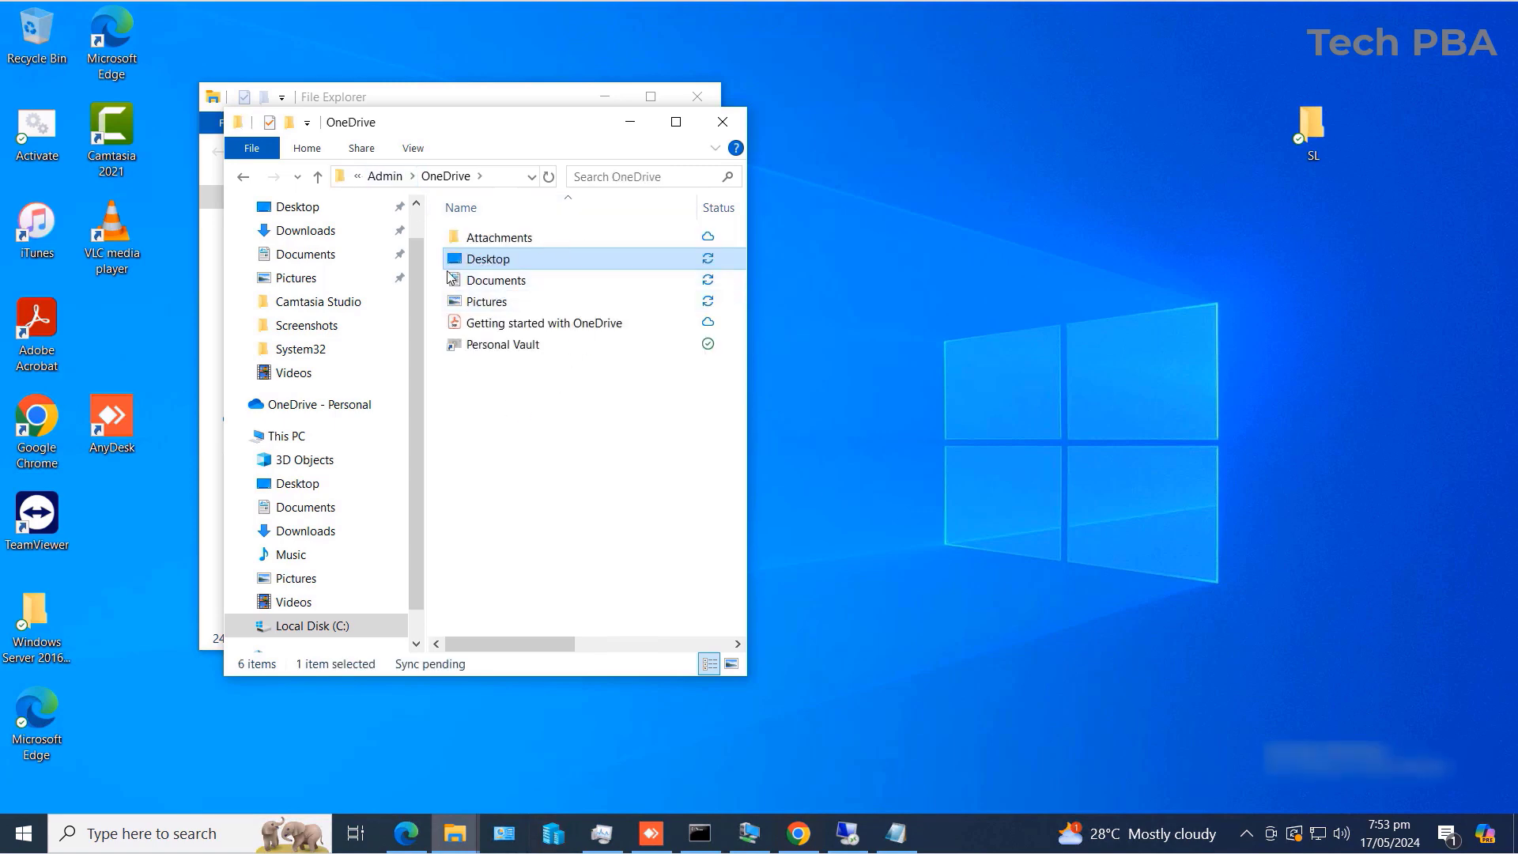
click(474, 282)
double_click(500, 283)
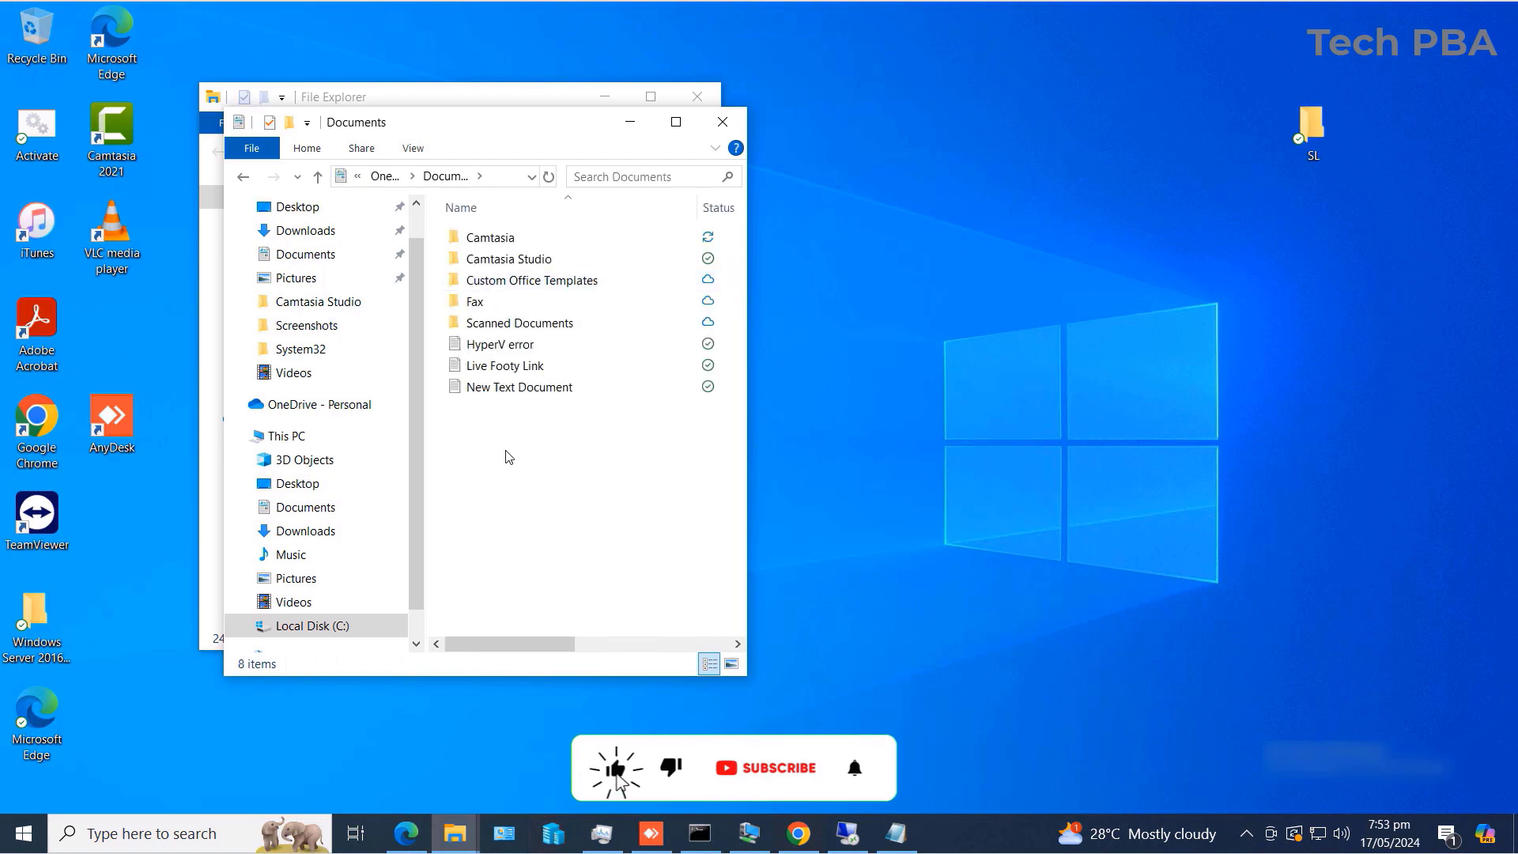
click(385, 176)
double_click(489, 303)
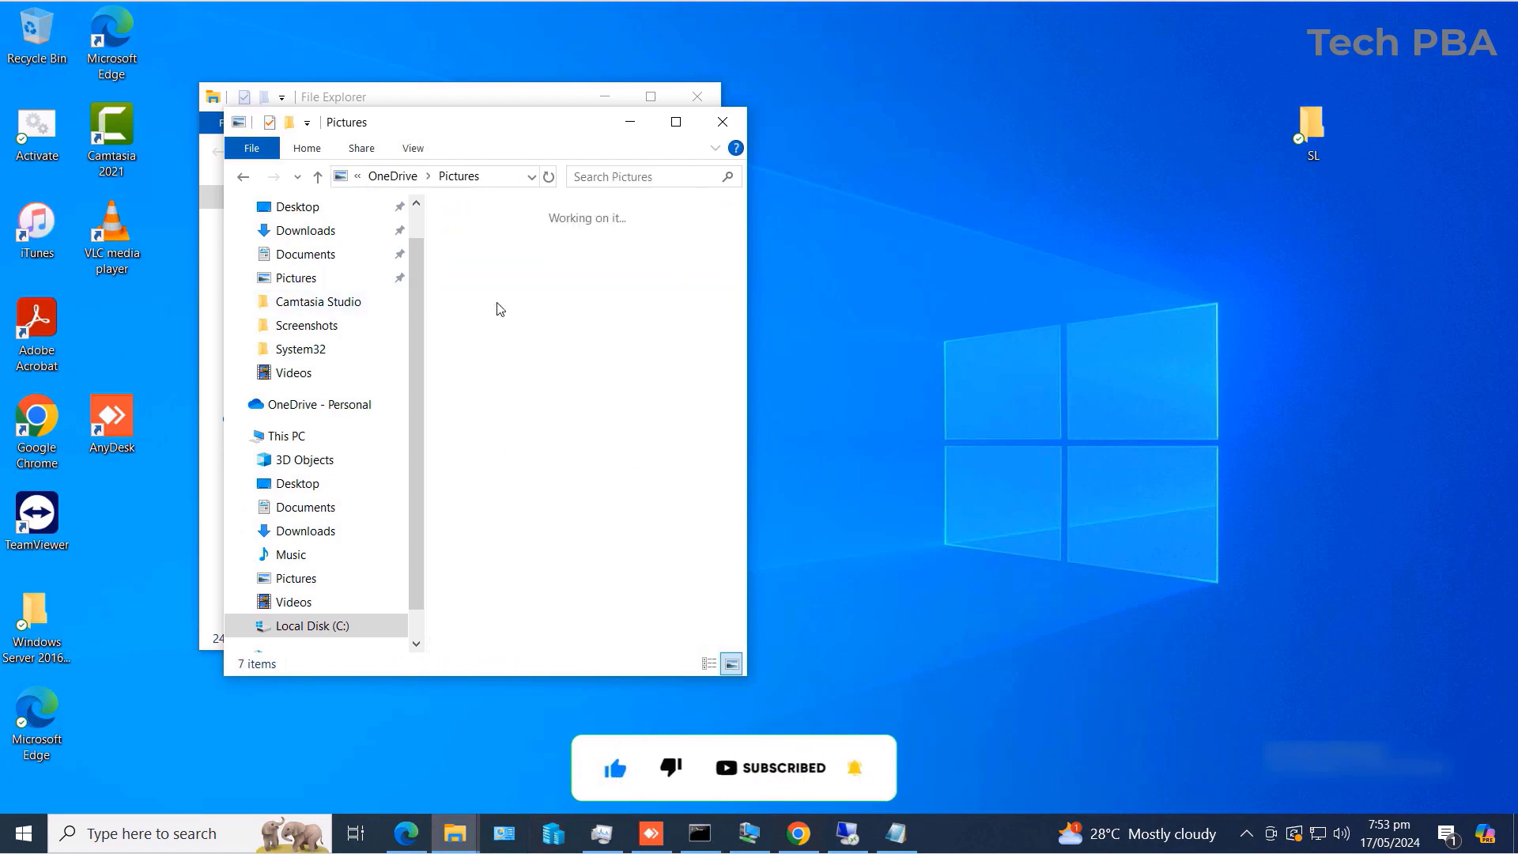
Return to the OneDrive folder and examine its items and their sync status, including Attachments, Getting started with OneDrive and Personal Vault, and close the window.
click(383, 175)
click(544, 445)
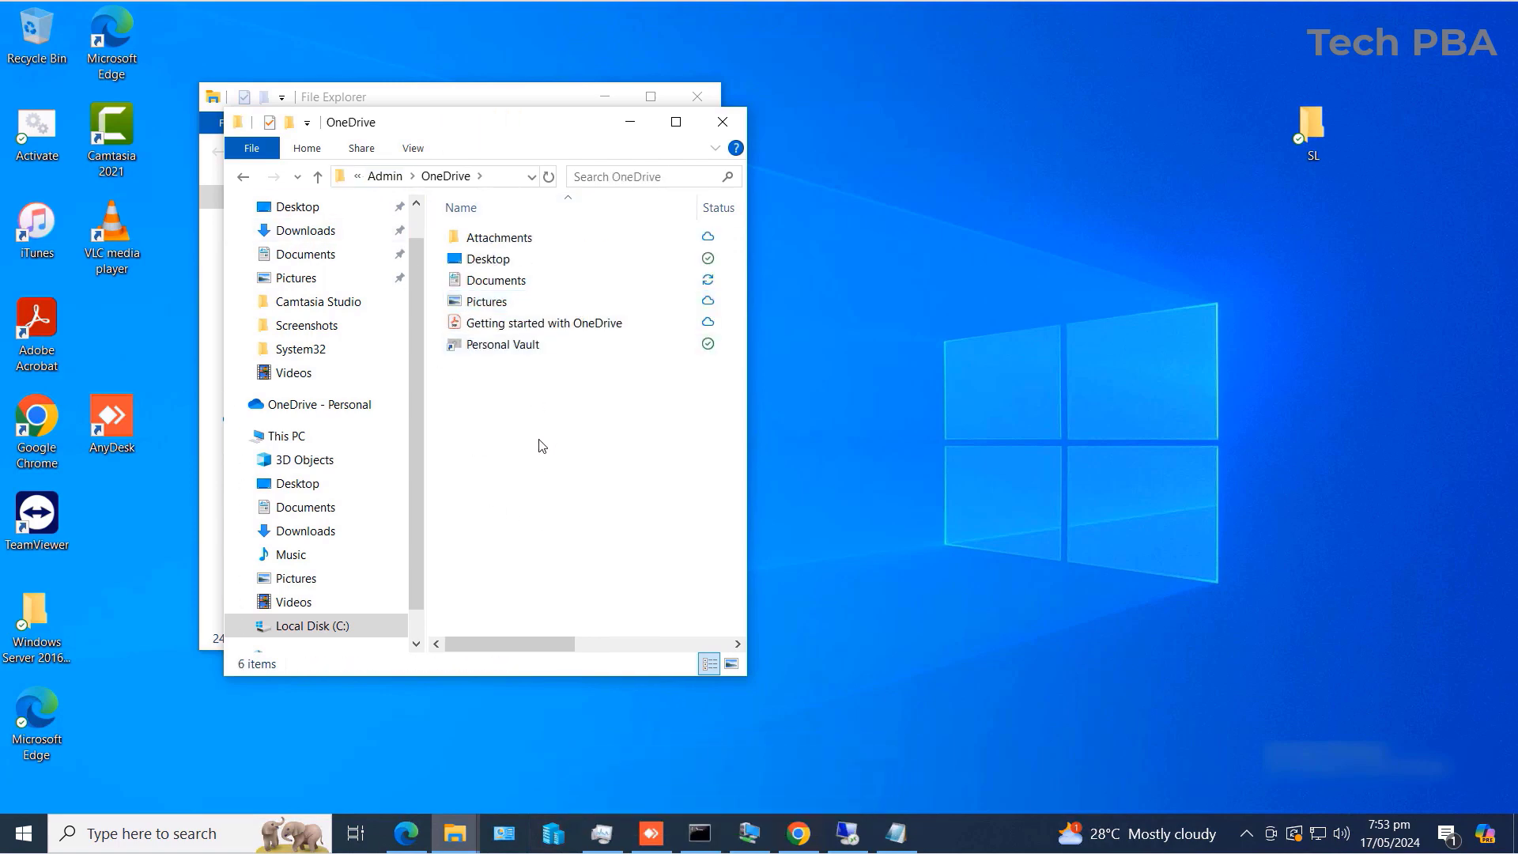
click(513, 244)
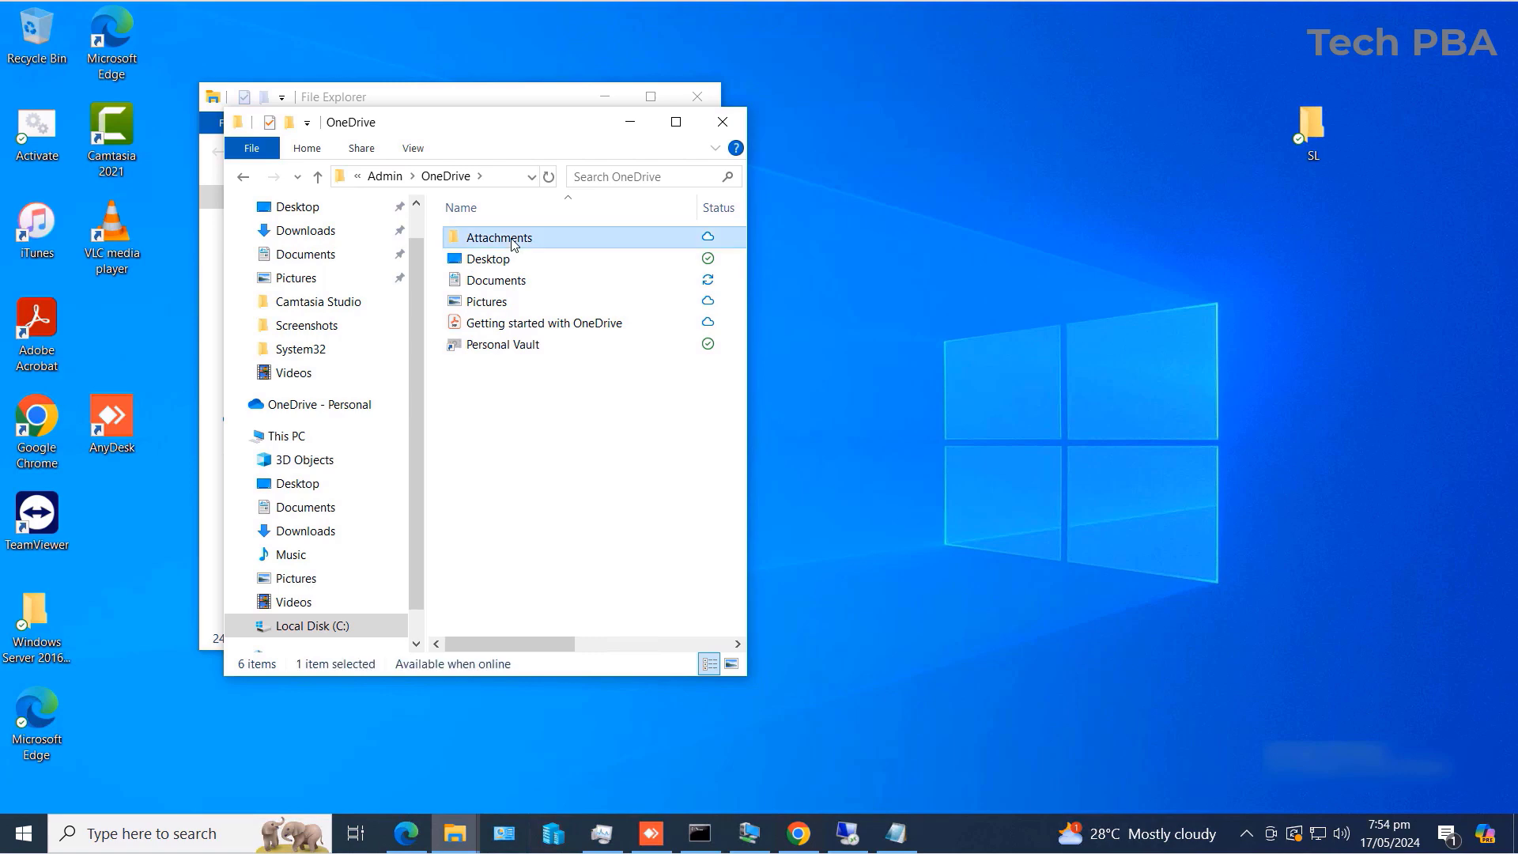
ctrl+click(502, 346)
ctrl+click(507, 331)
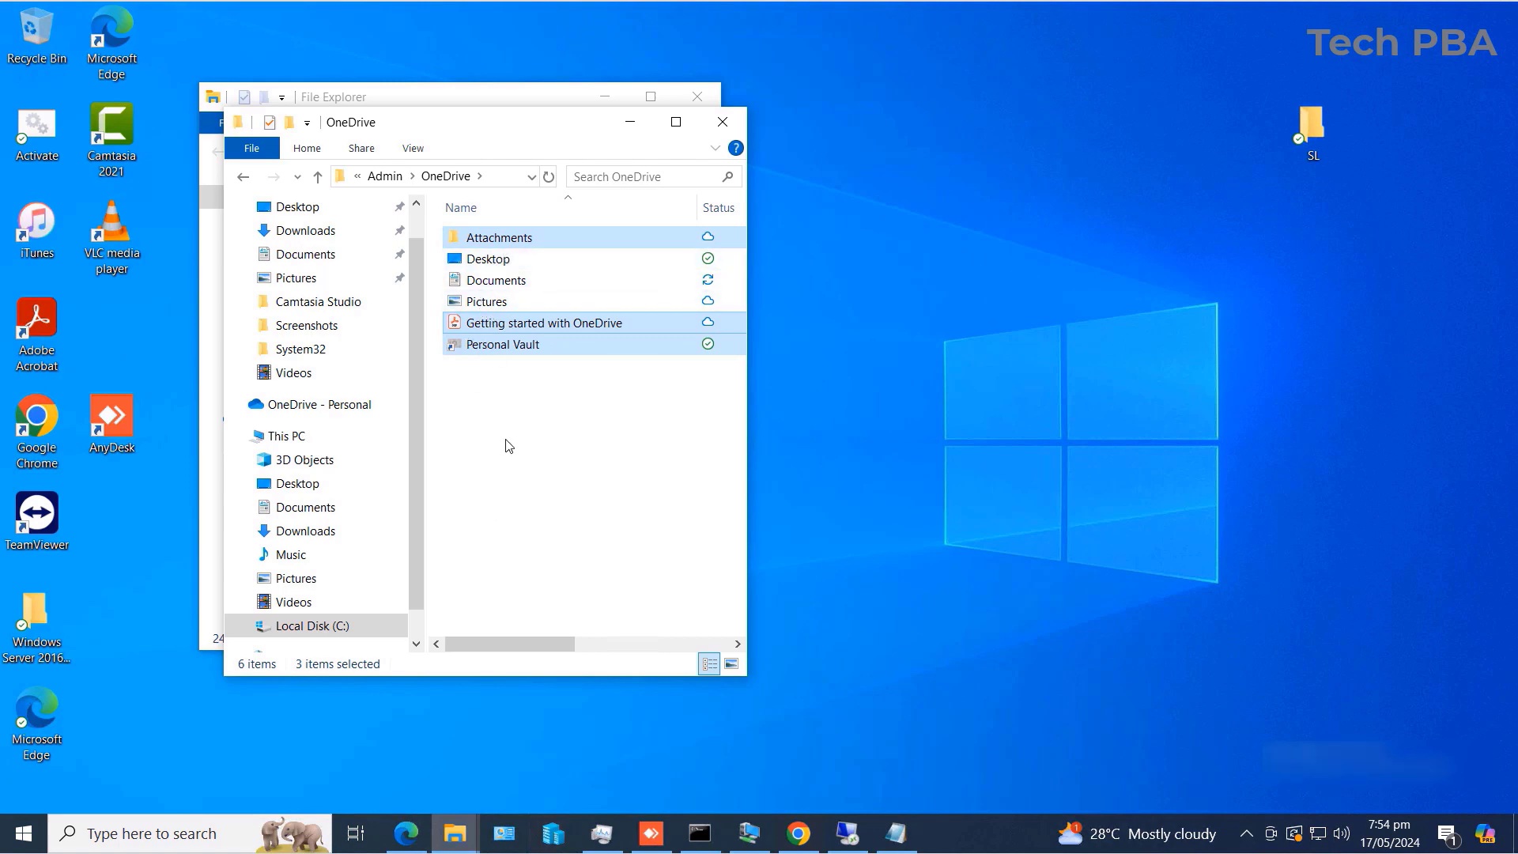
click(573, 471)
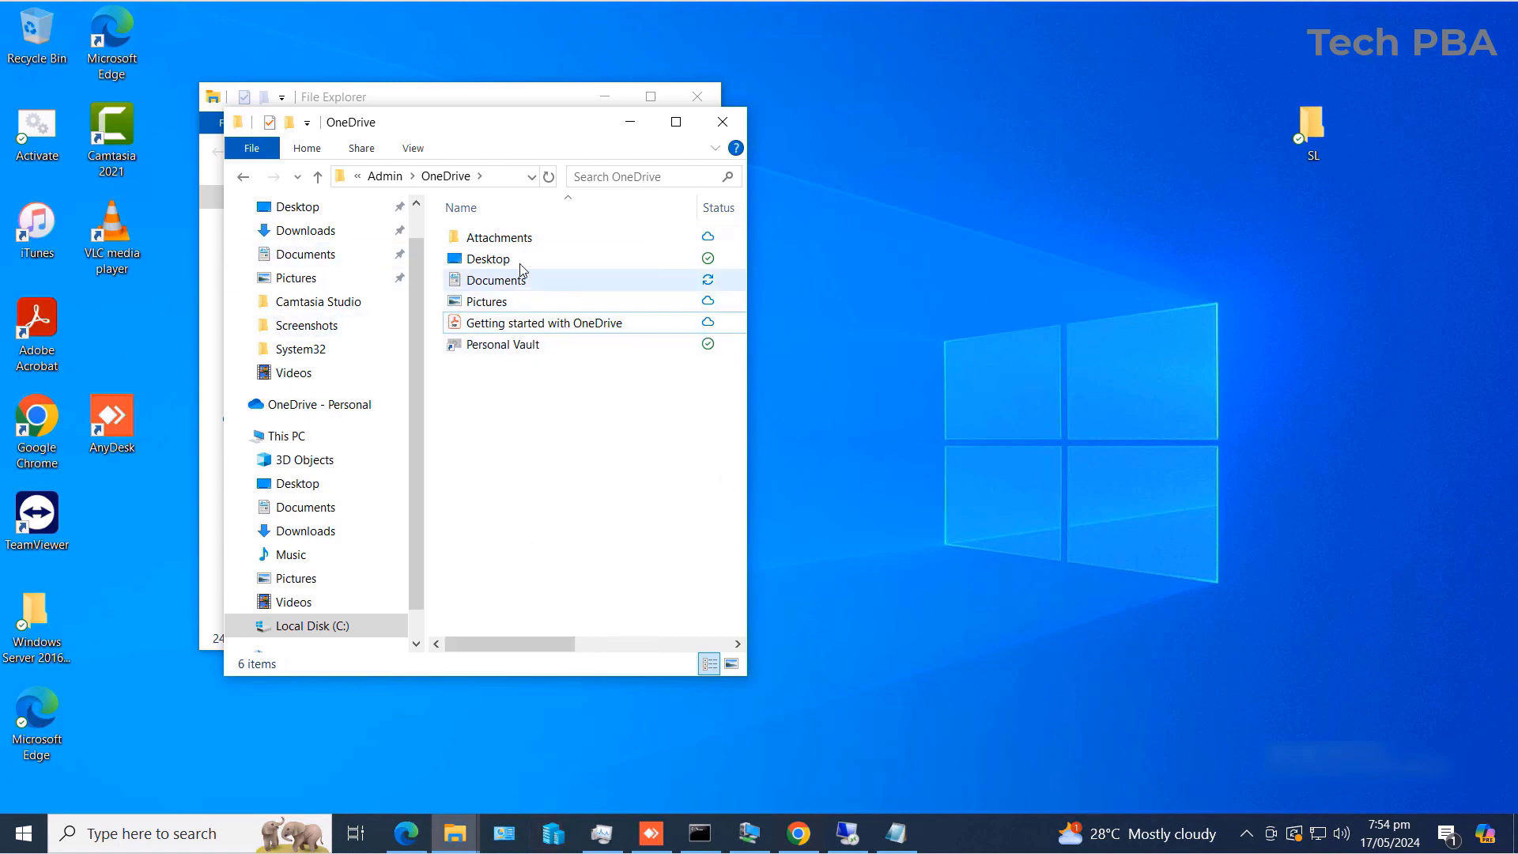
mouse_move(520, 293)
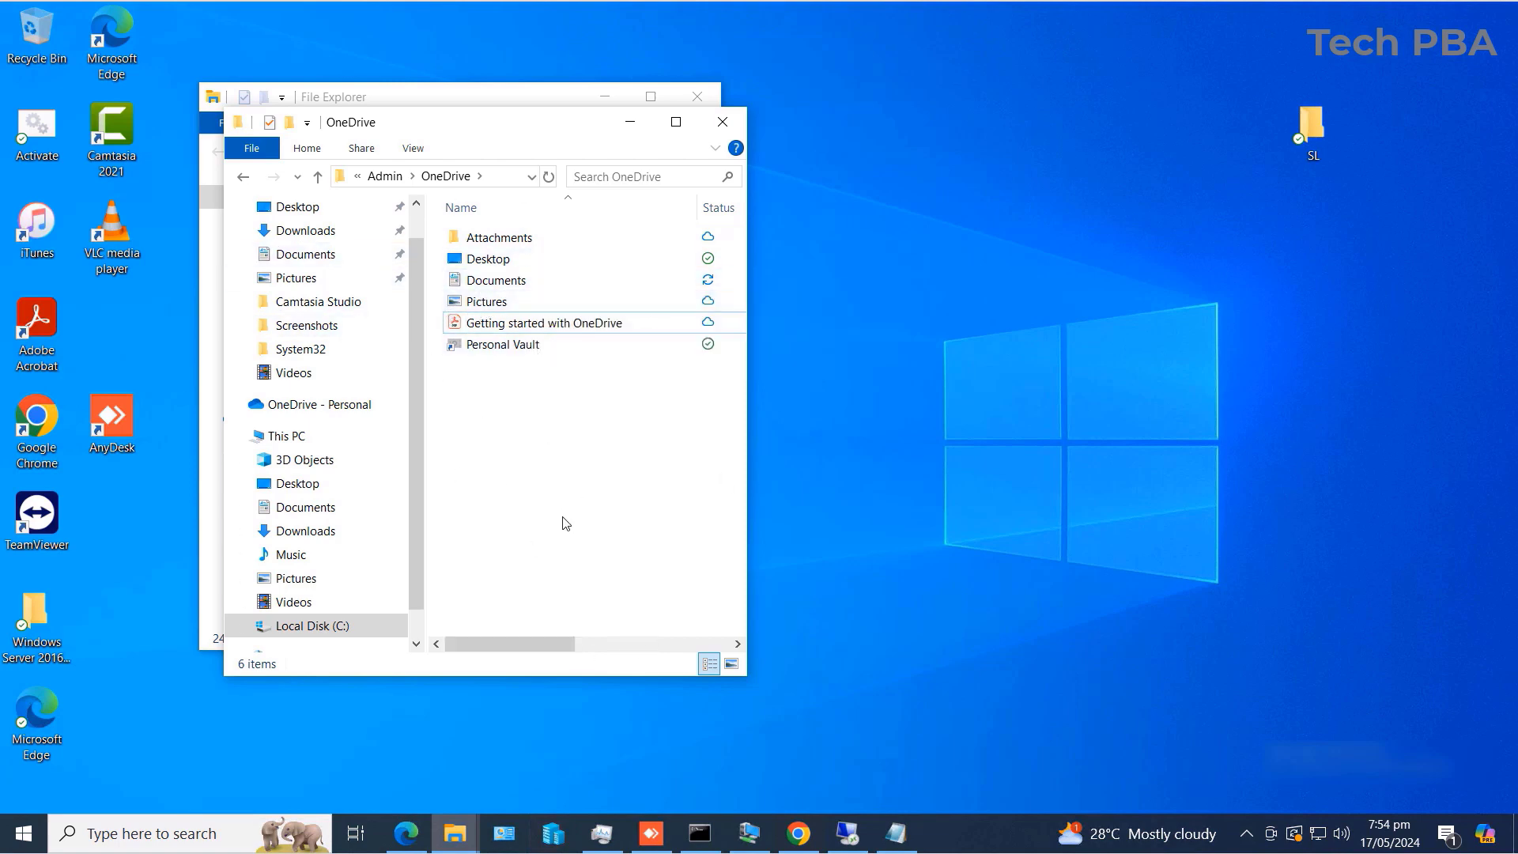
click(721, 121)
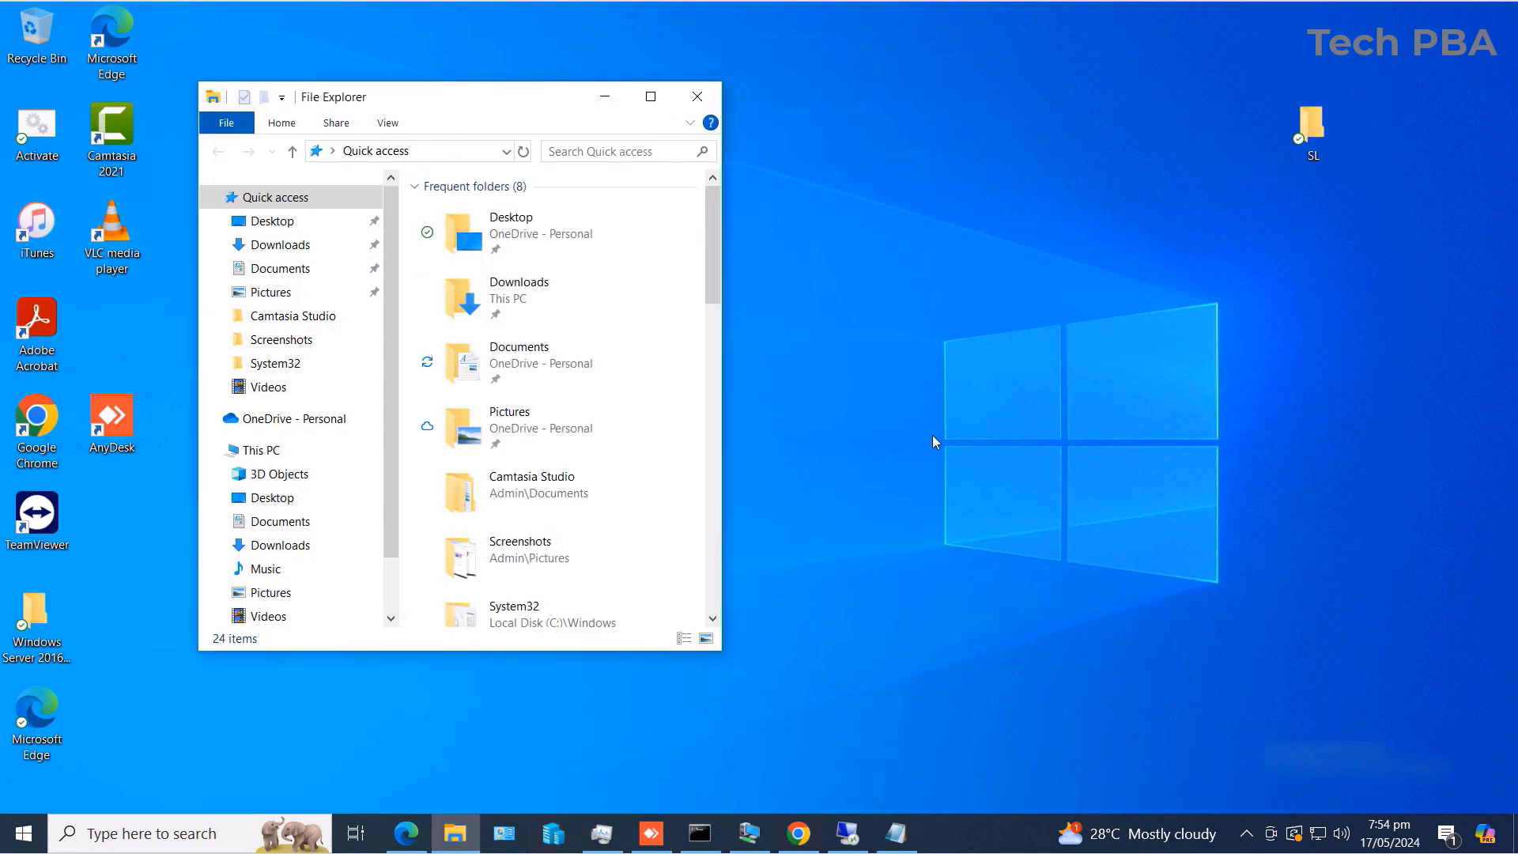
Reposition the remaining File Explorer window and look through the Music and Videos folders under This PC.
drag(464, 100, 438, 139)
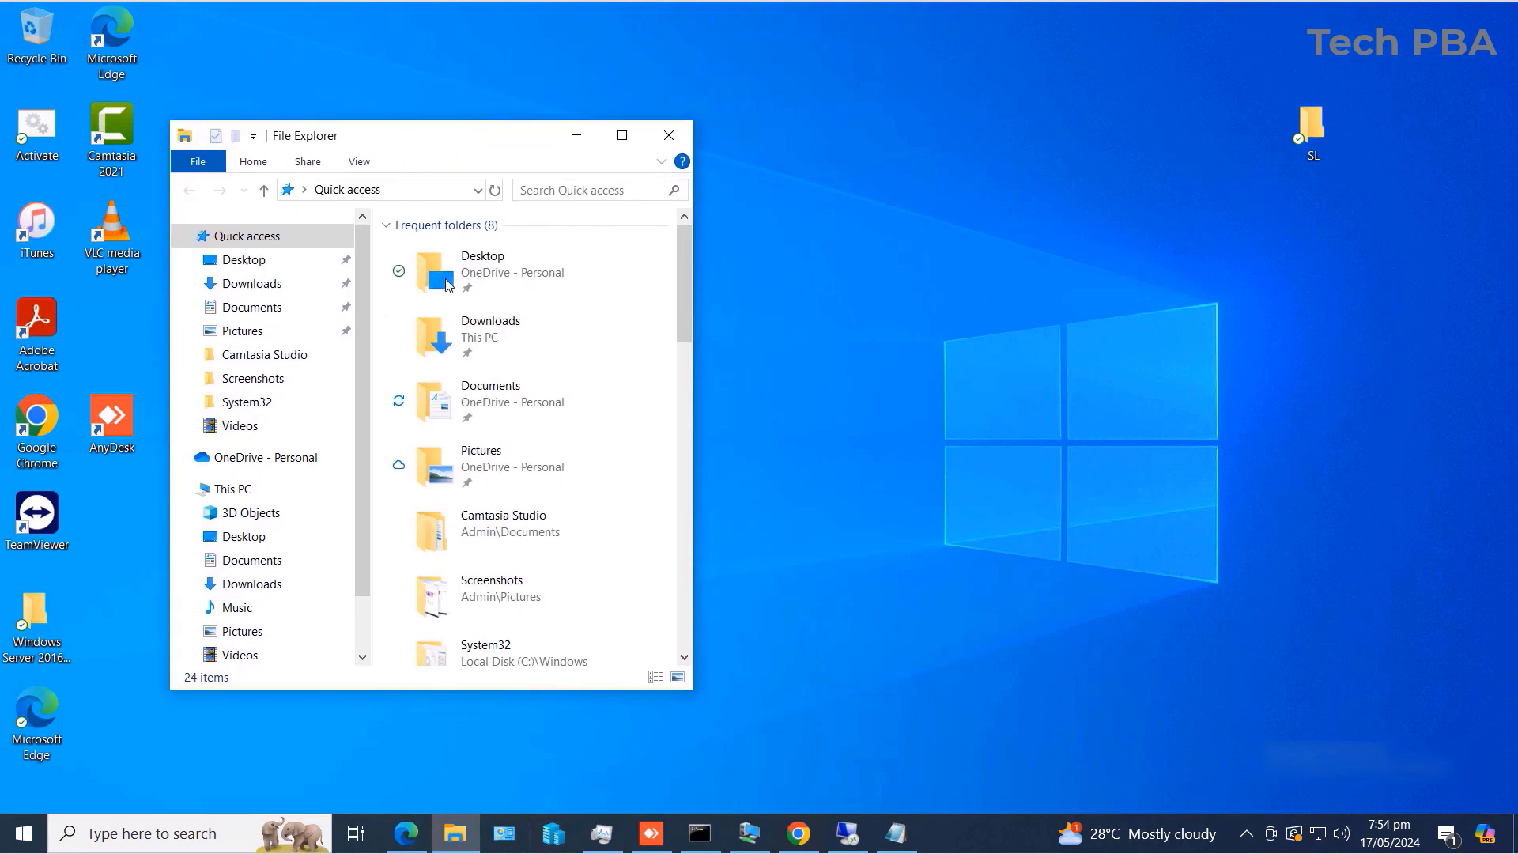
click(249, 614)
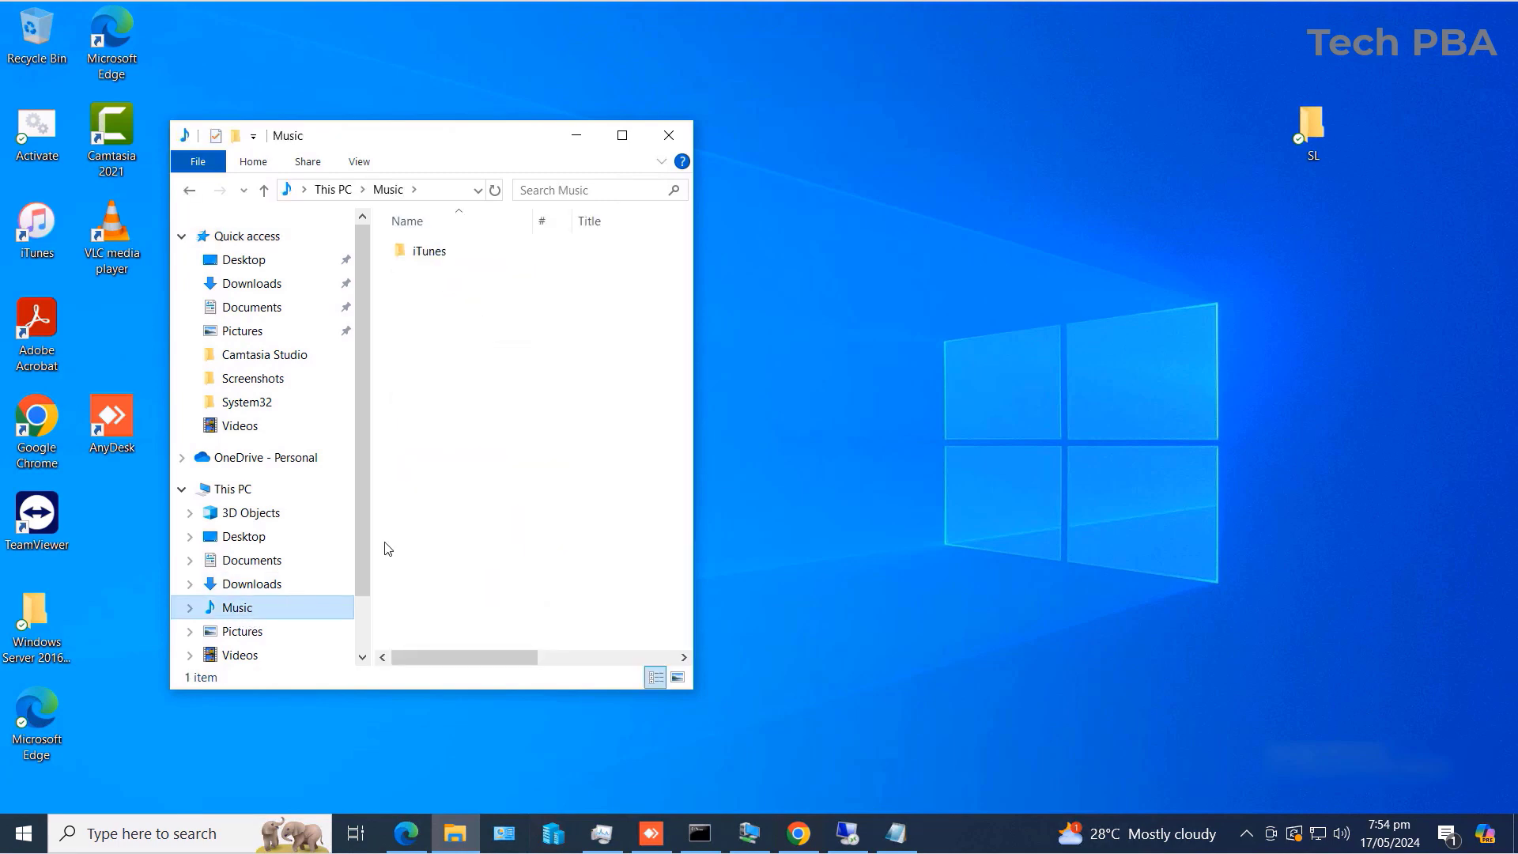
click(237, 656)
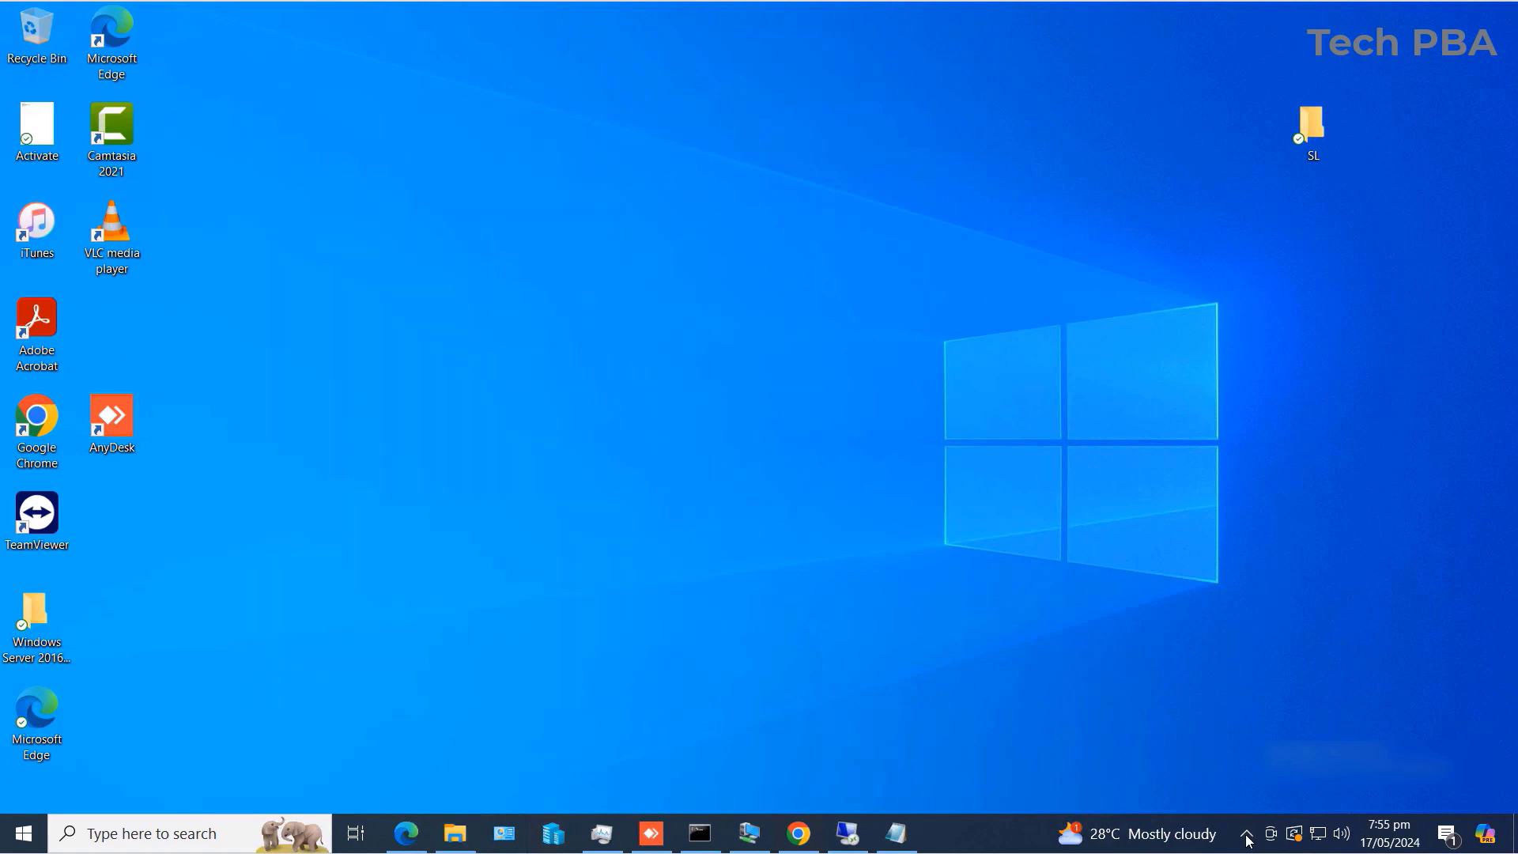
Open the OneDrive status window from the hidden notification icons and review the recent uploads.
click(1247, 836)
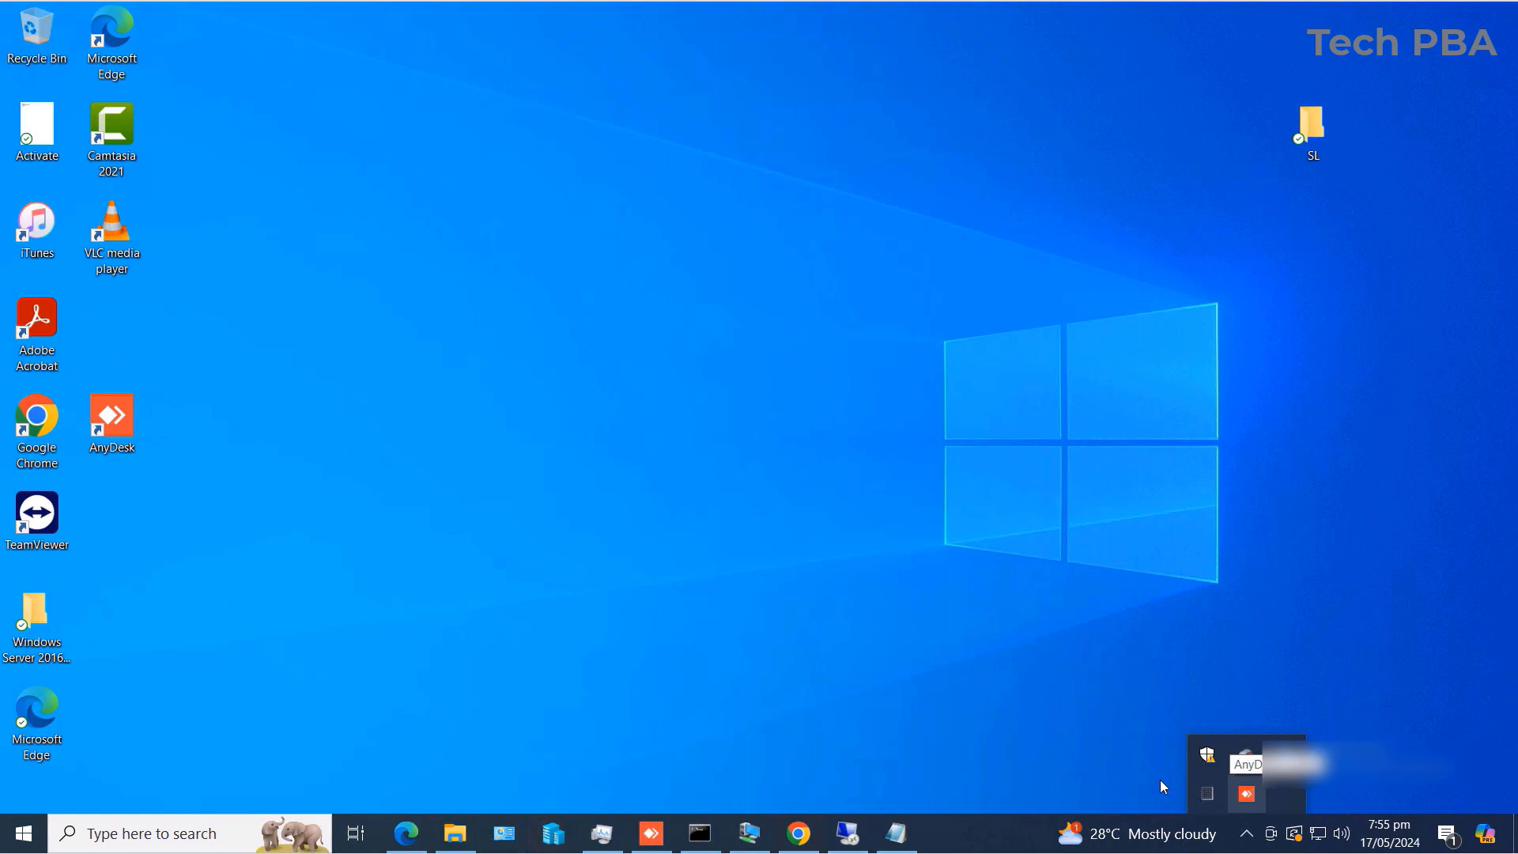
click(1246, 754)
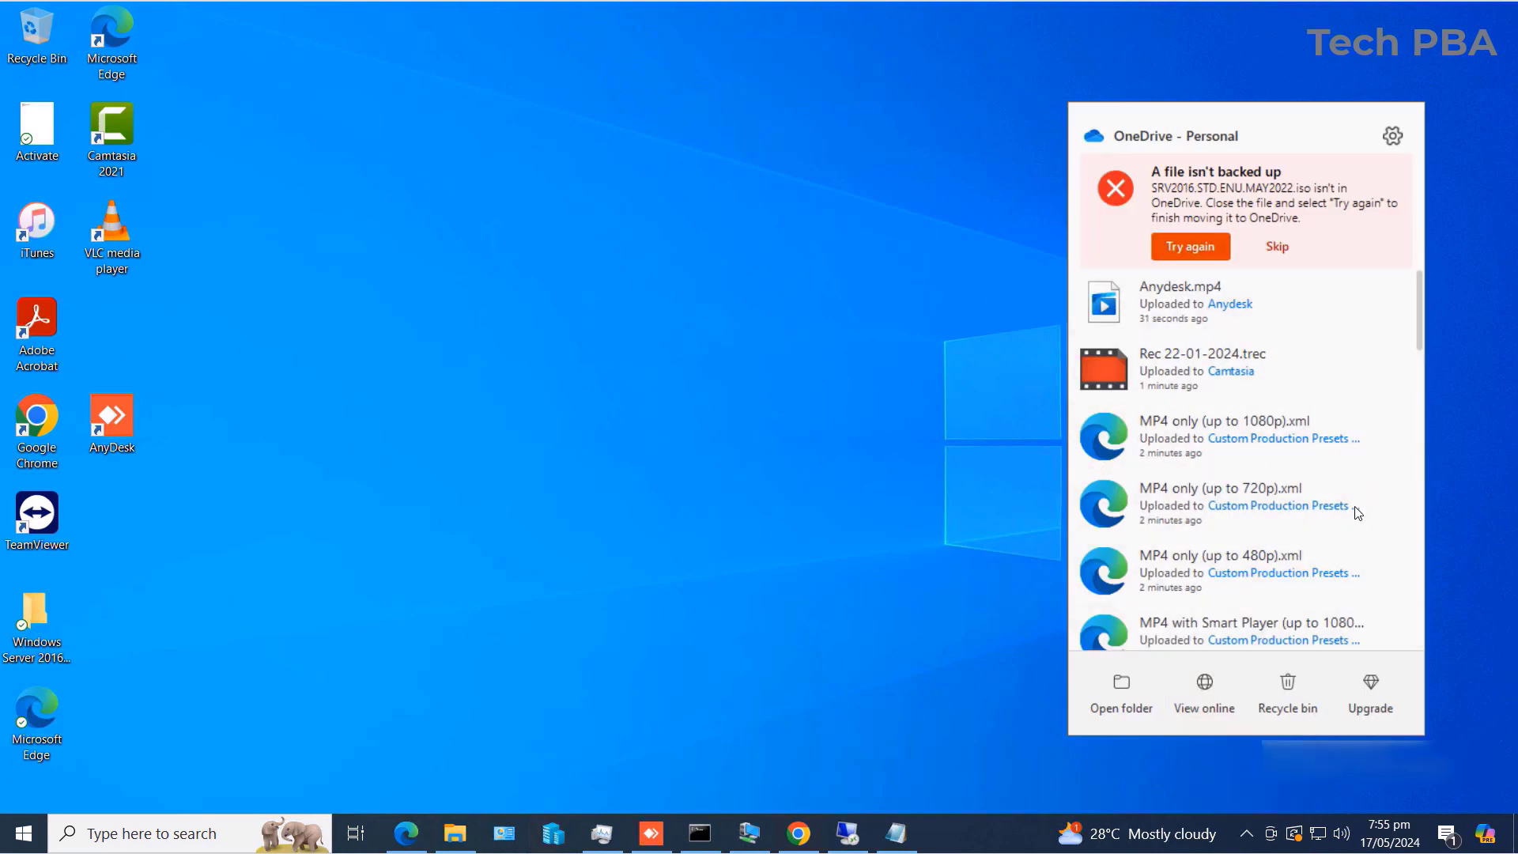
scroll(1418, 319, down, 2)
scroll(1407, 300, up, 2)
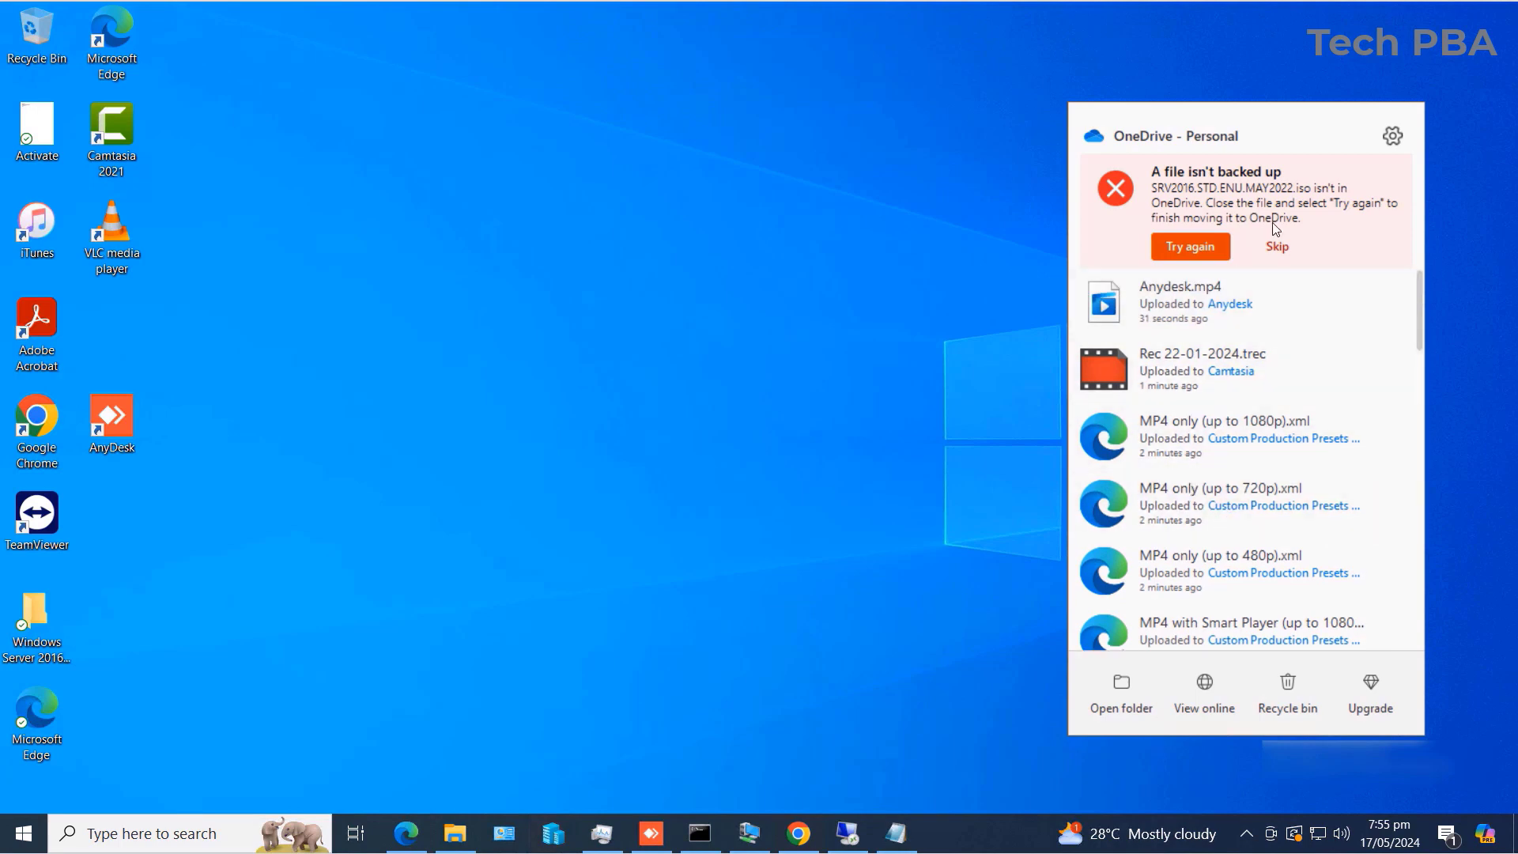
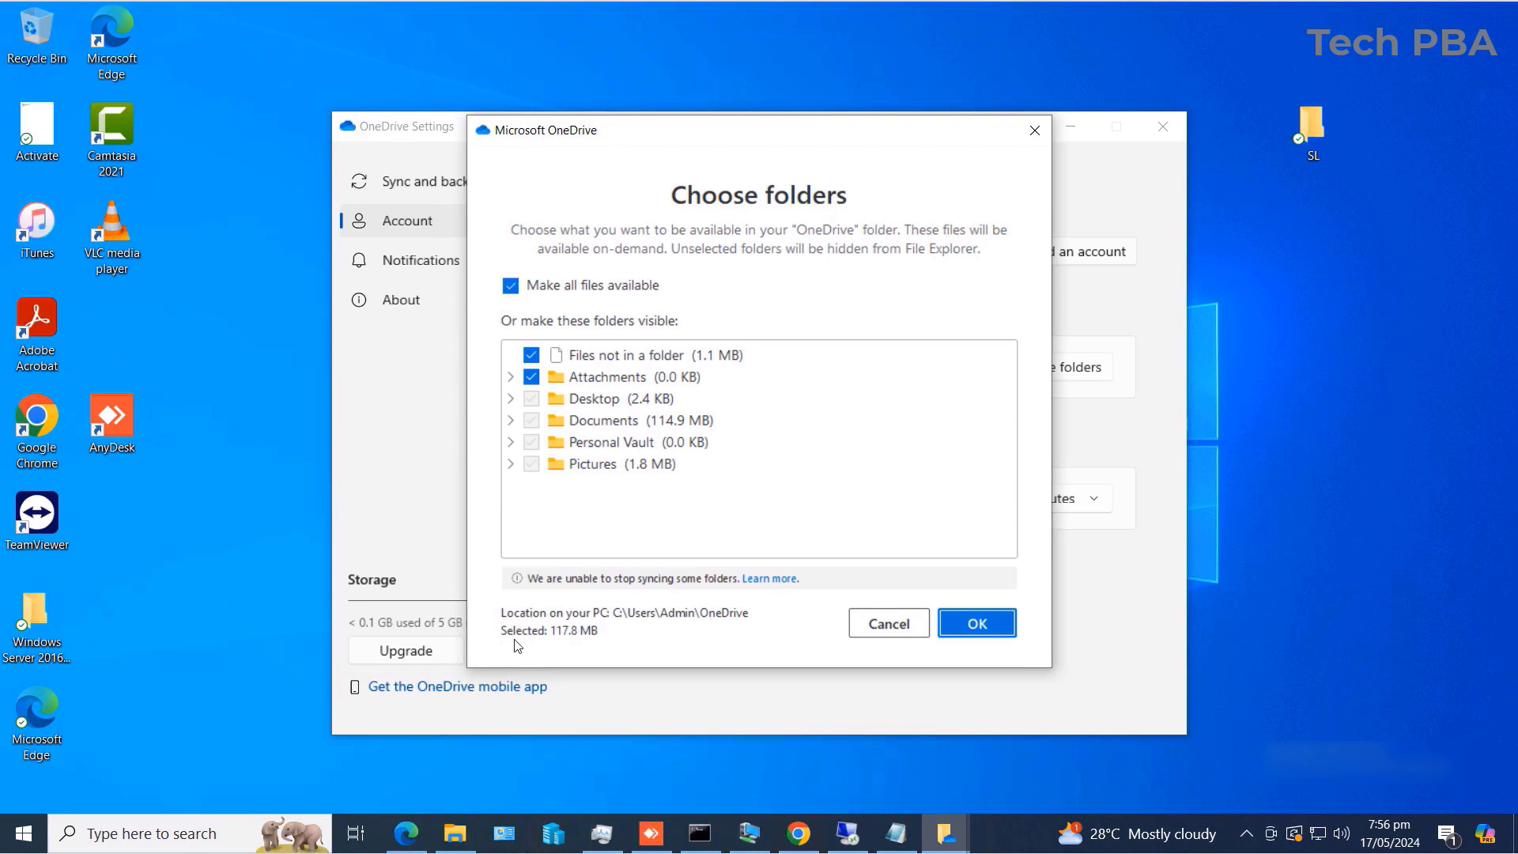
Cancel the folder selection, add the Music and Videos folders to the OneDrive backup, and save the changes.
click(887, 624)
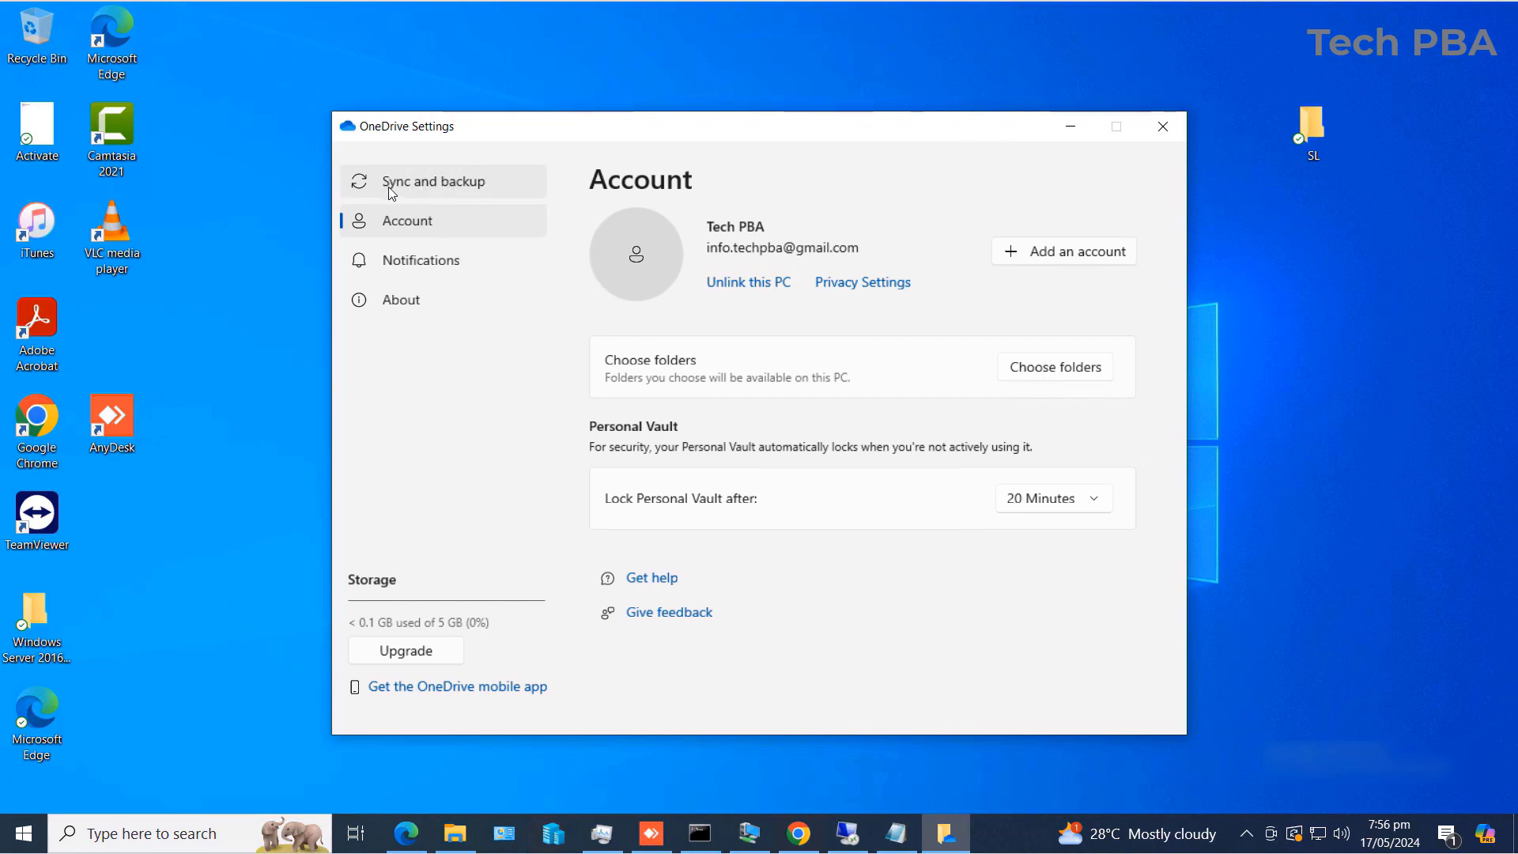
click(461, 187)
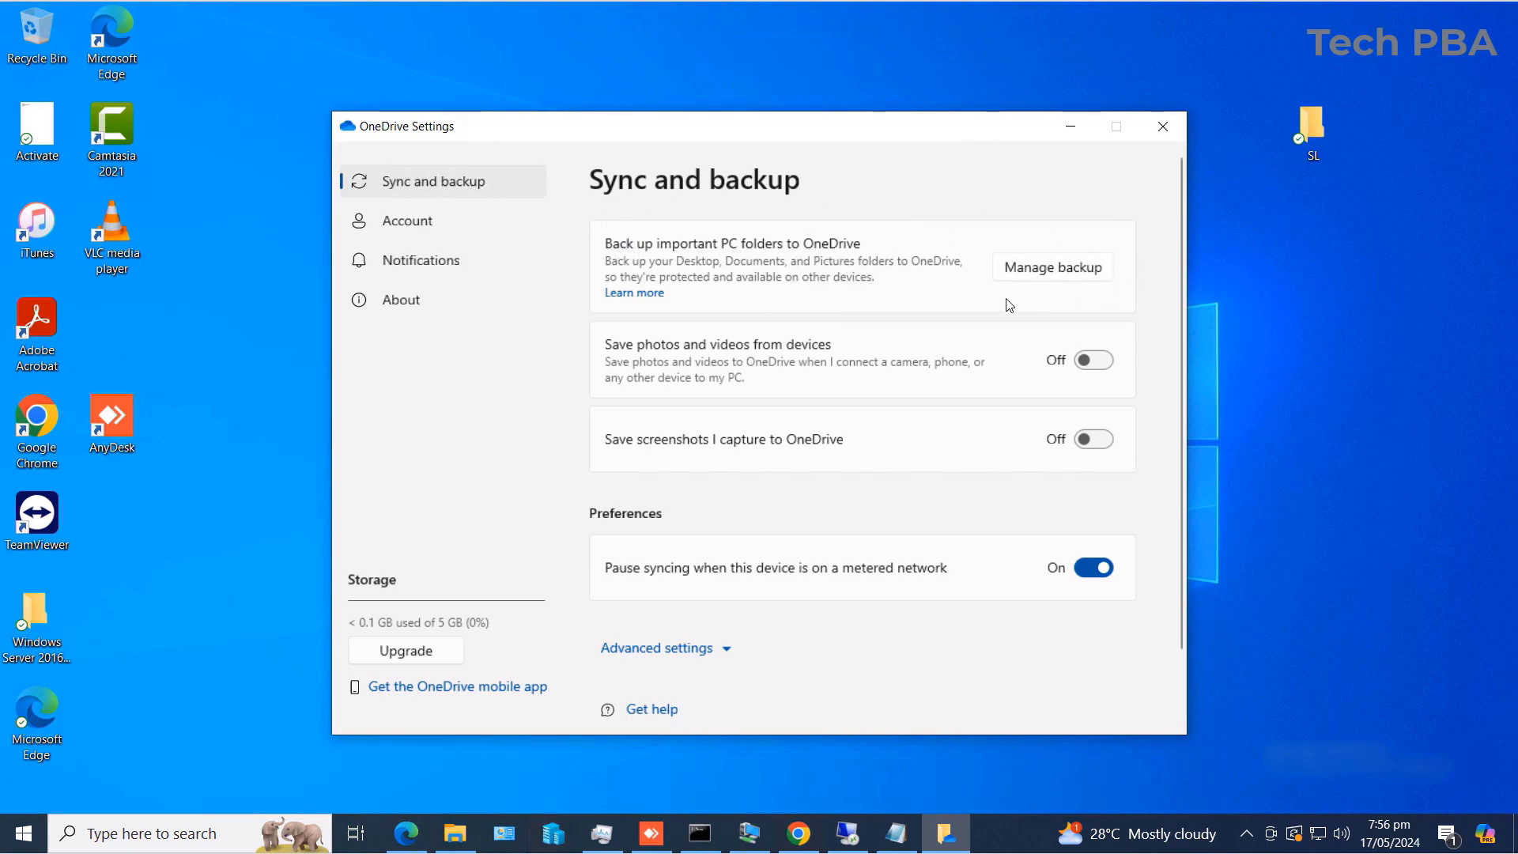
click(1058, 272)
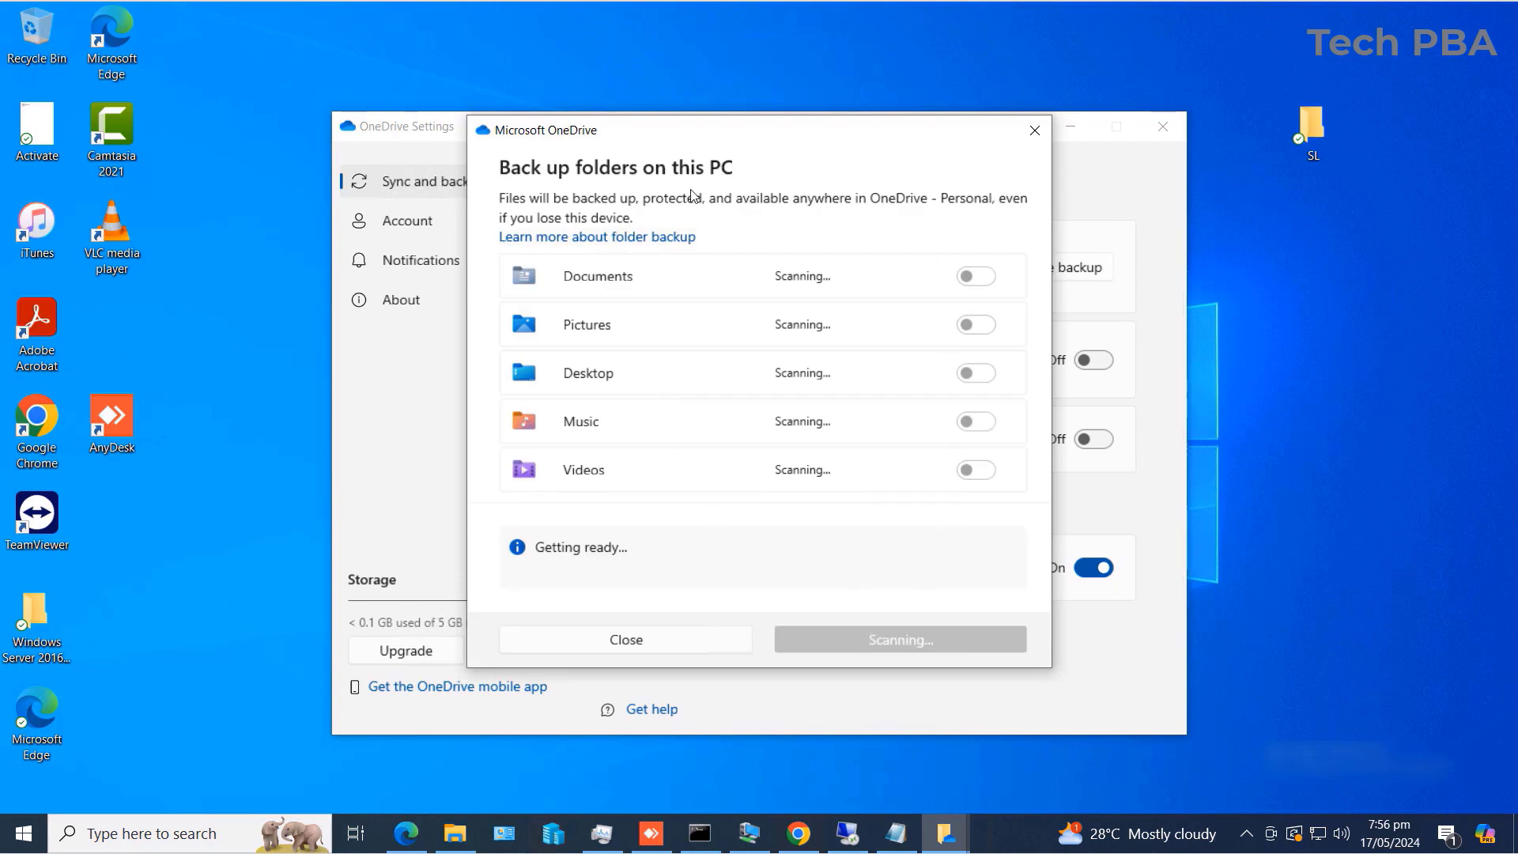
drag(703, 126, 695, 151)
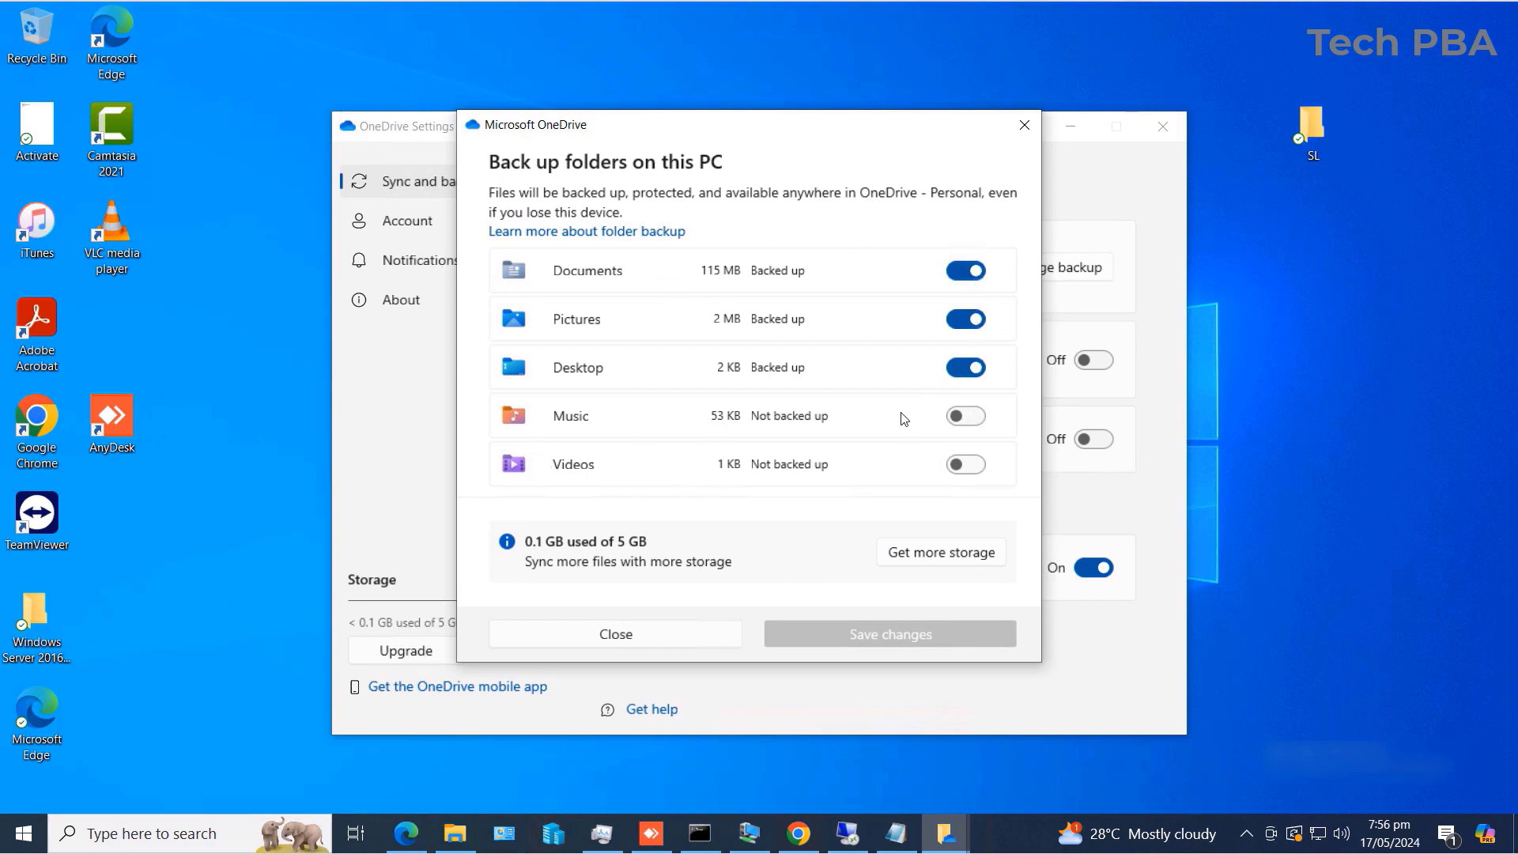
click(974, 424)
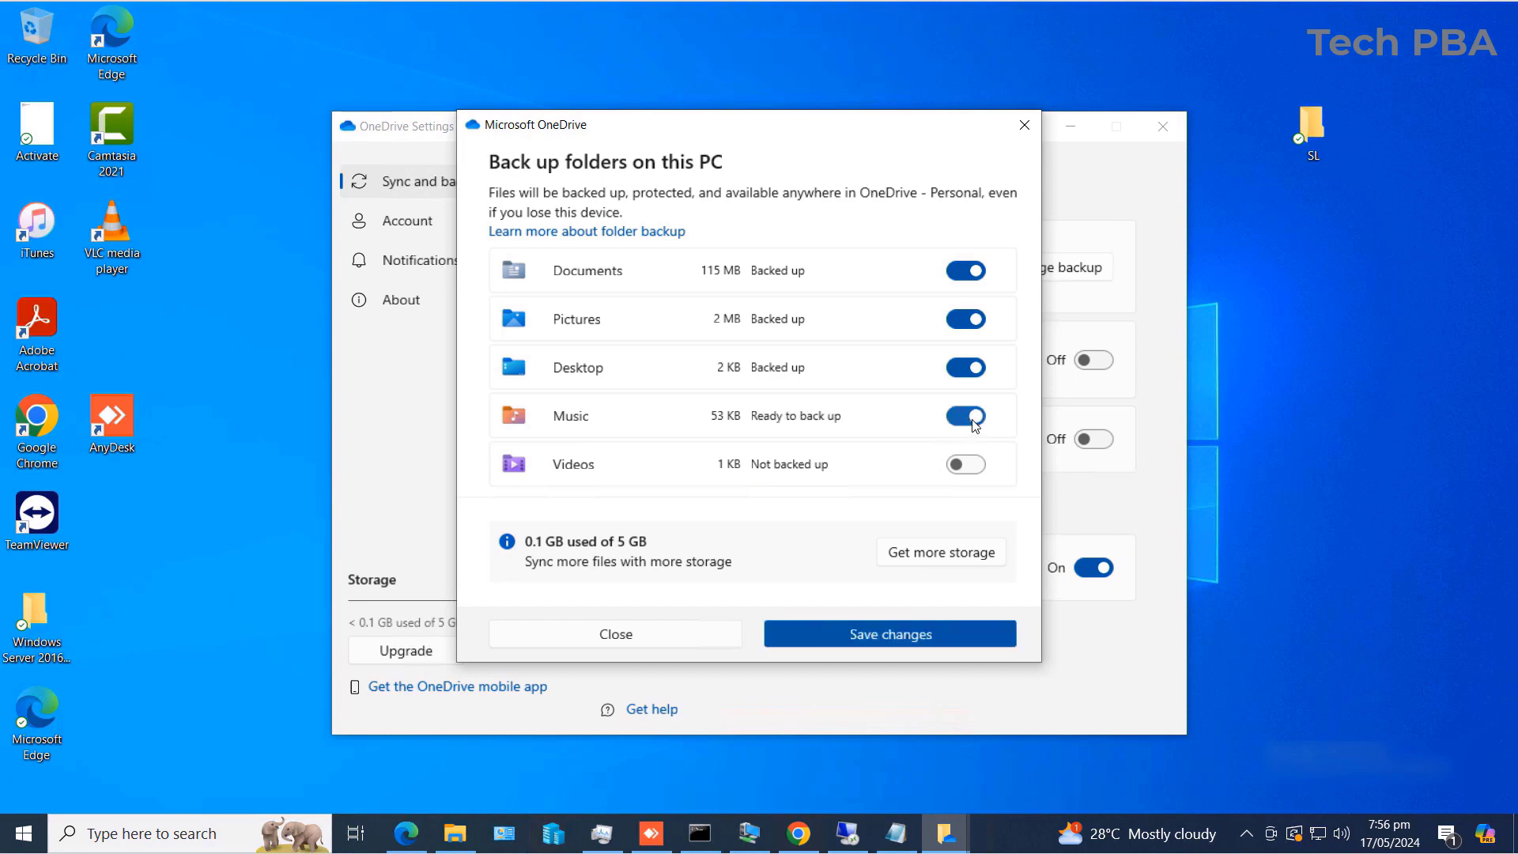
click(968, 465)
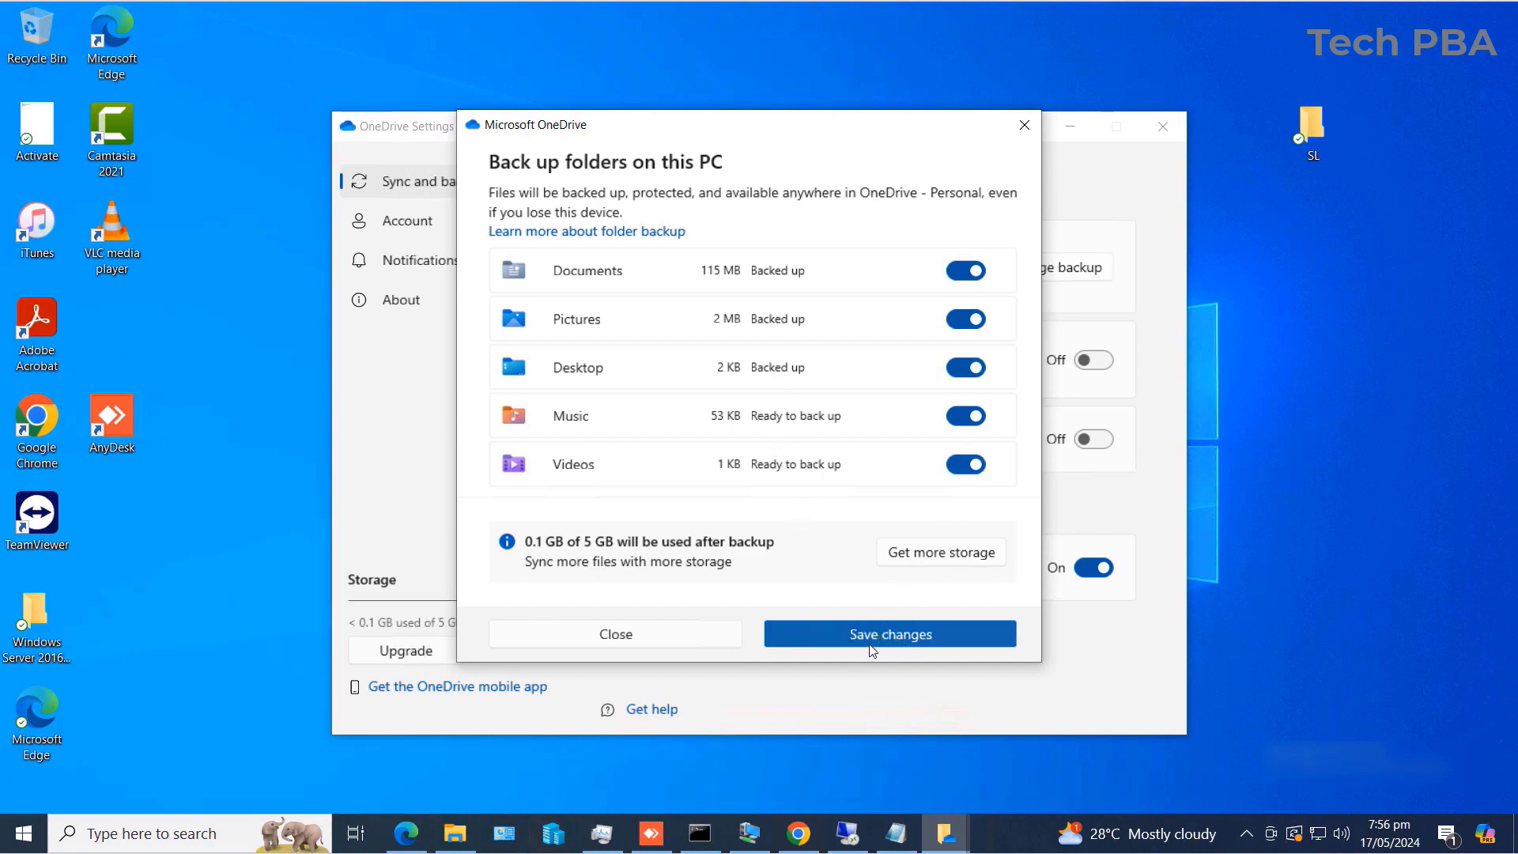
click(906, 646)
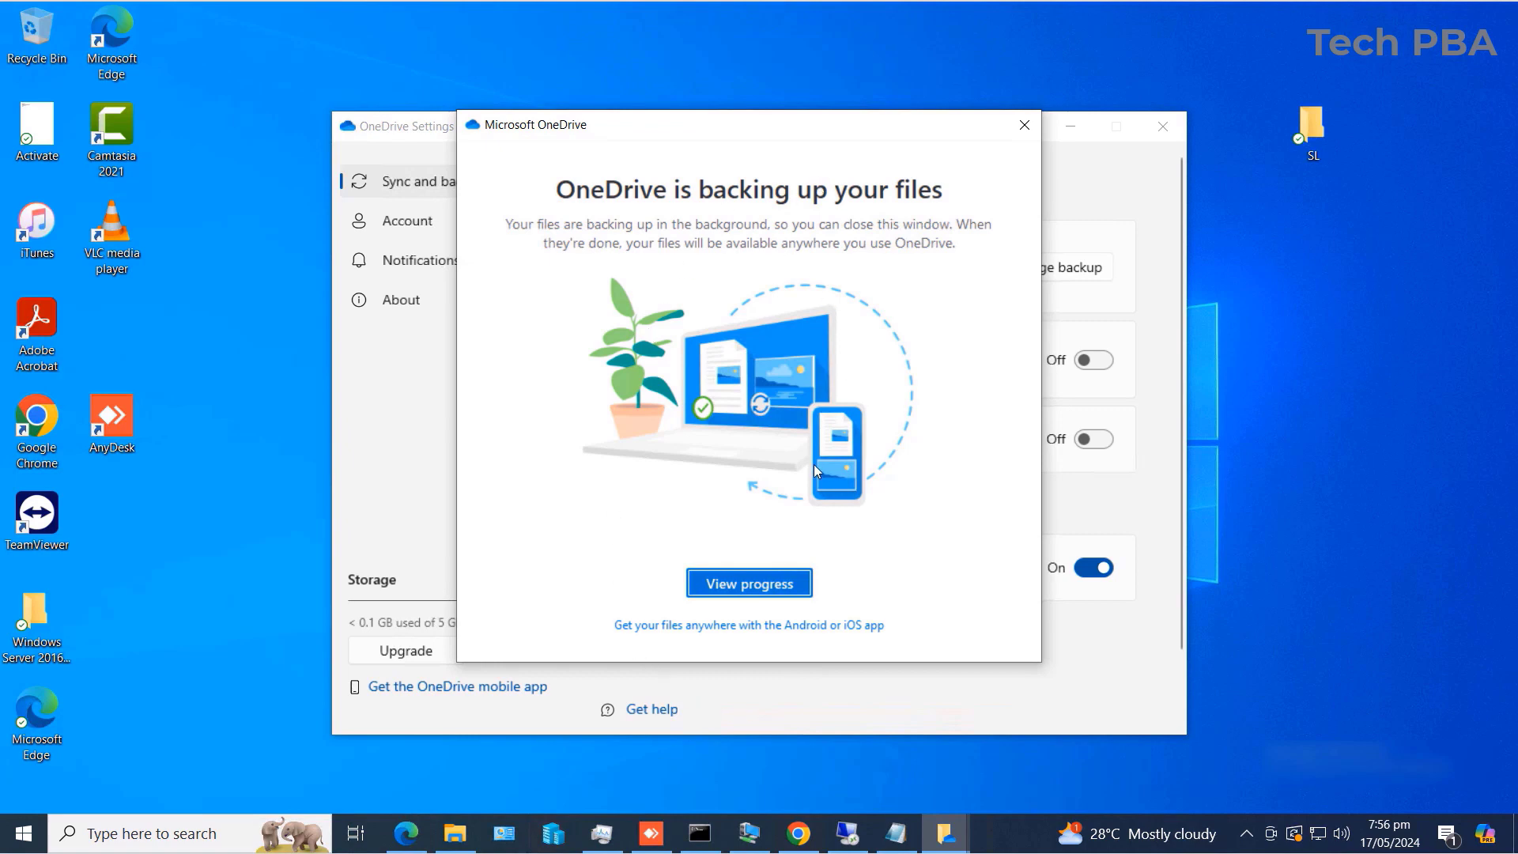
View the progress of the backup and return to the OneDrive Settings window, moving it towards the upper left.
click(746, 585)
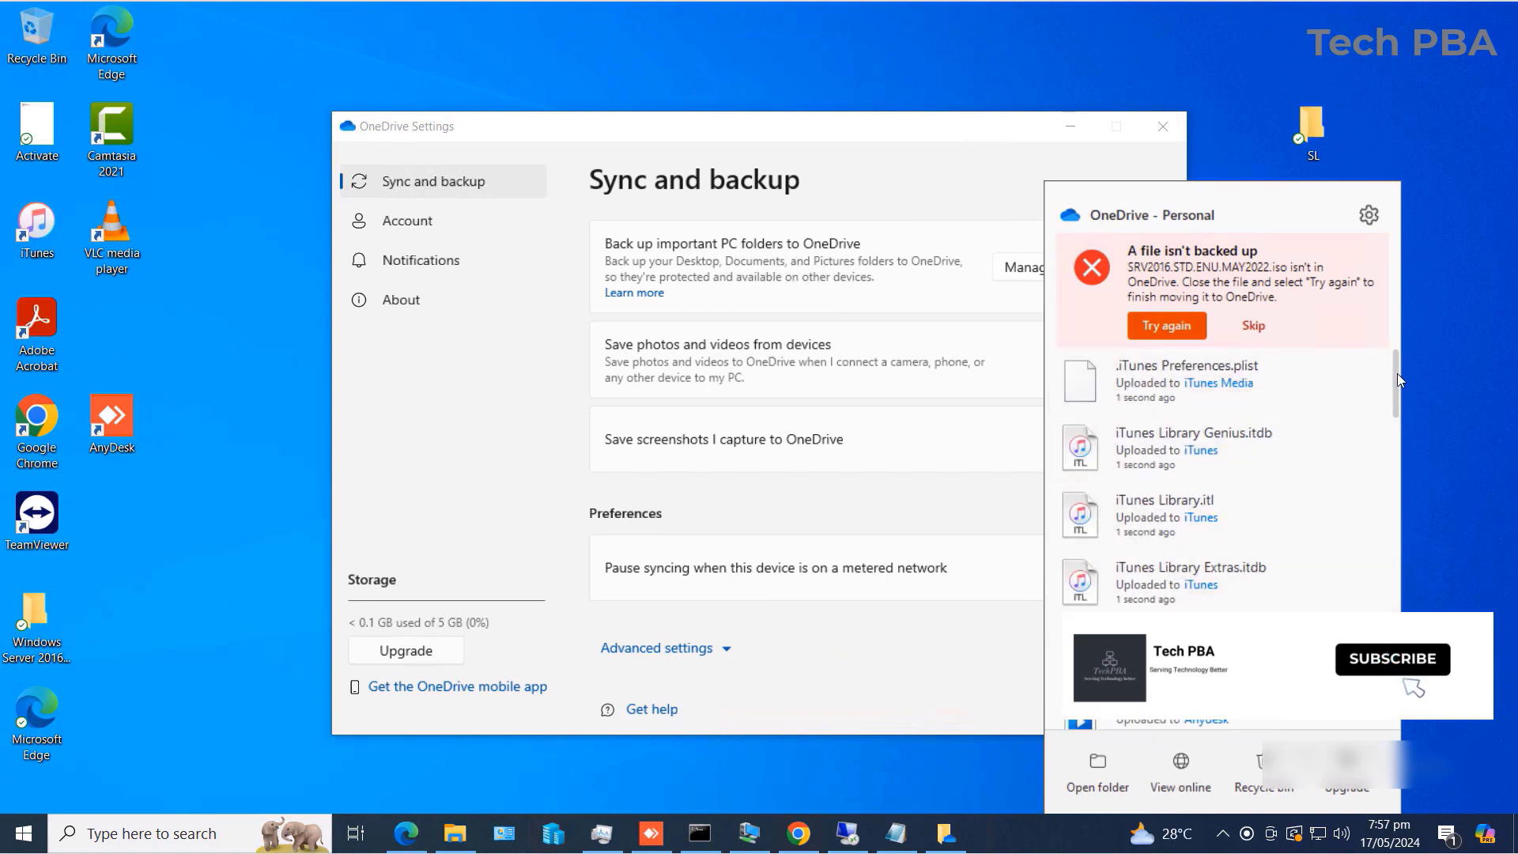
mouse_move(1396, 378)
mouse_down()
mouse_move(1397, 421)
mouse_move(1402, 349)
mouse_up()
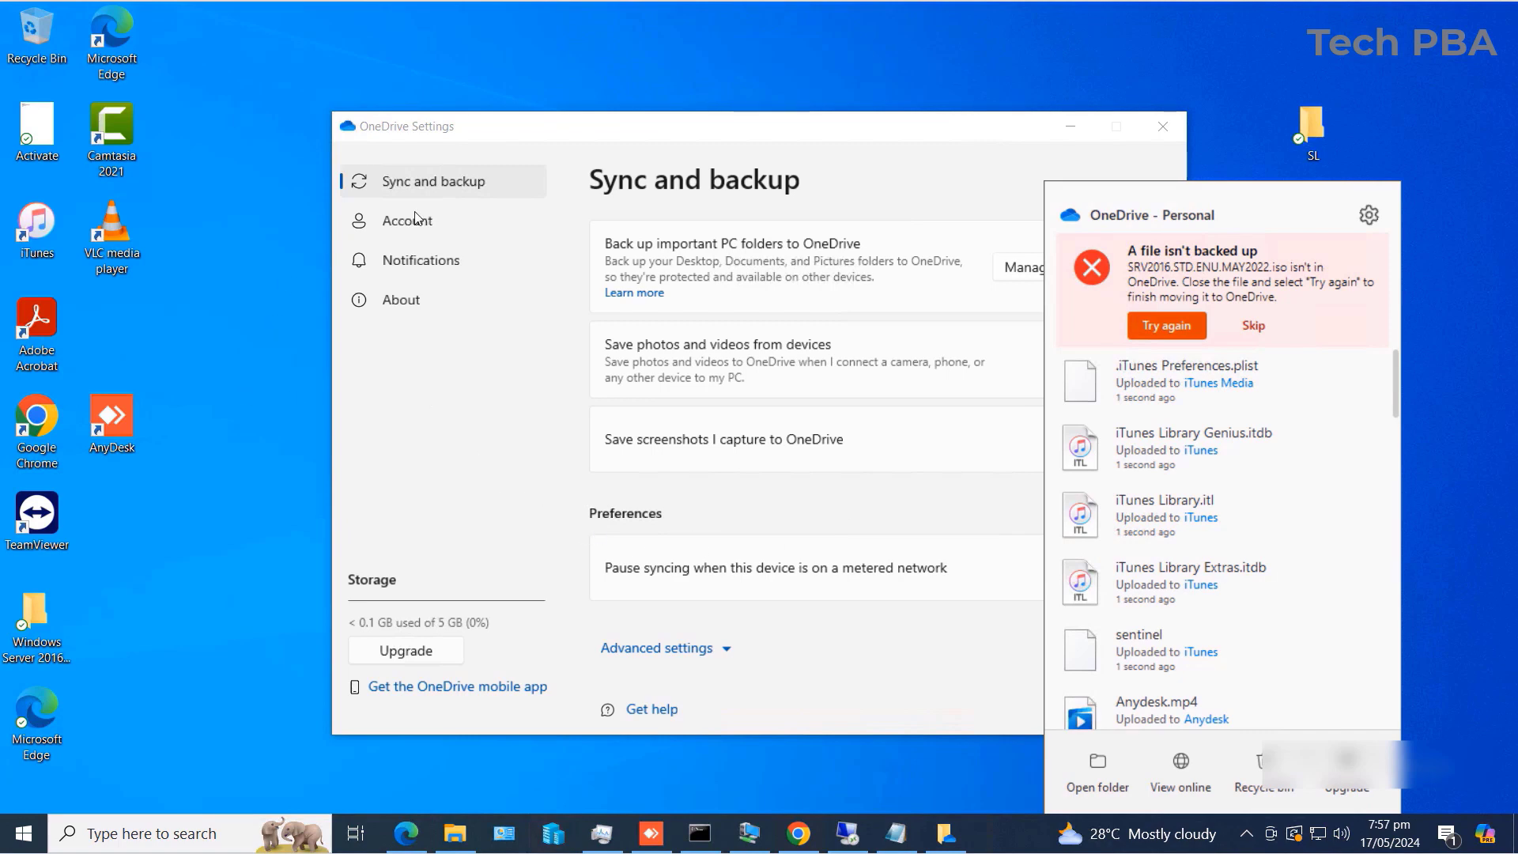
click(731, 125)
drag(731, 125, 649, 101)
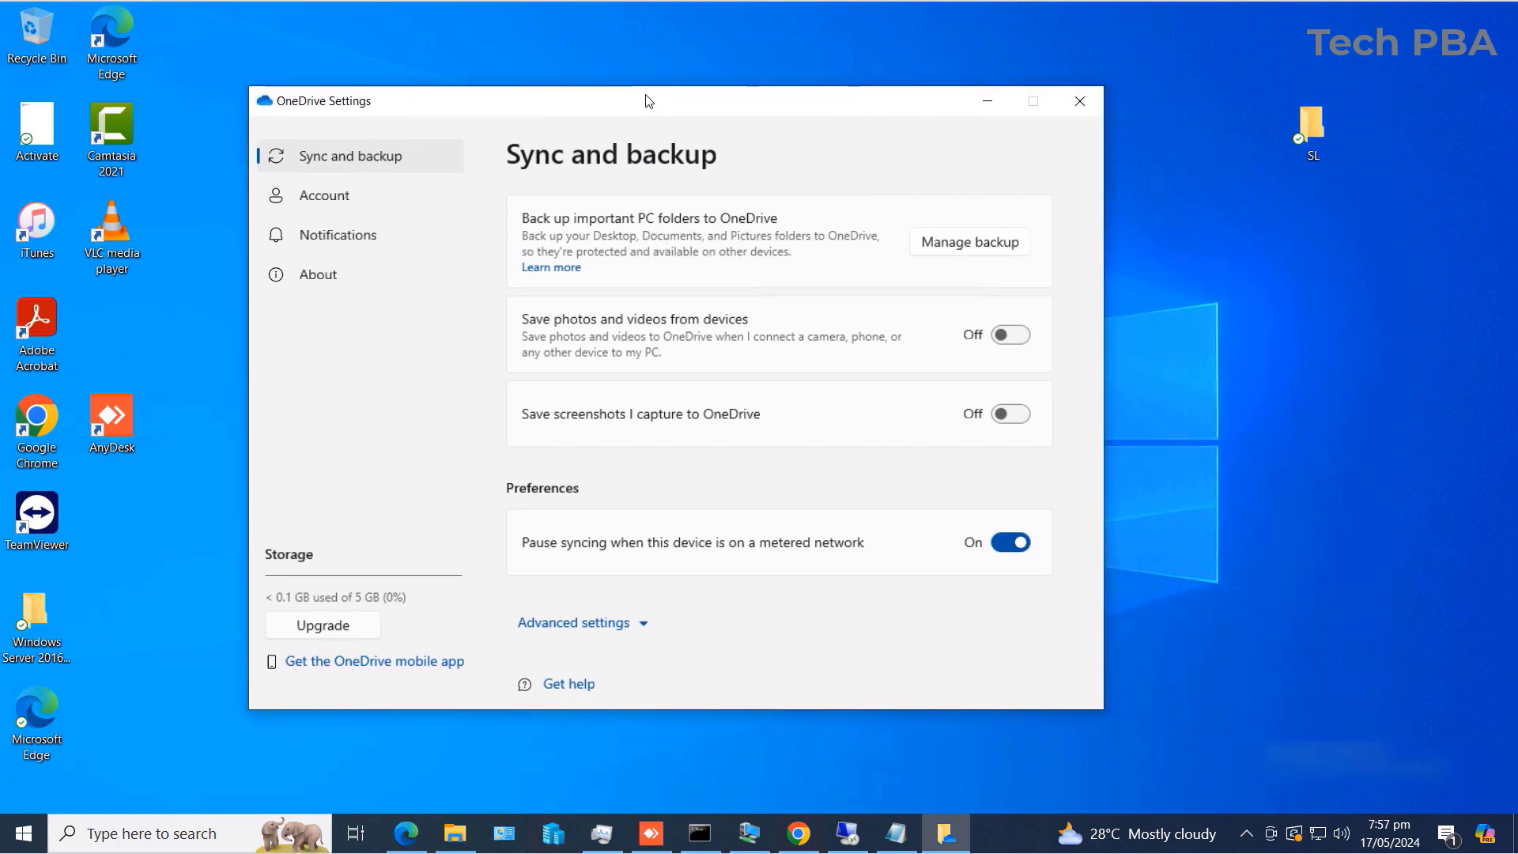